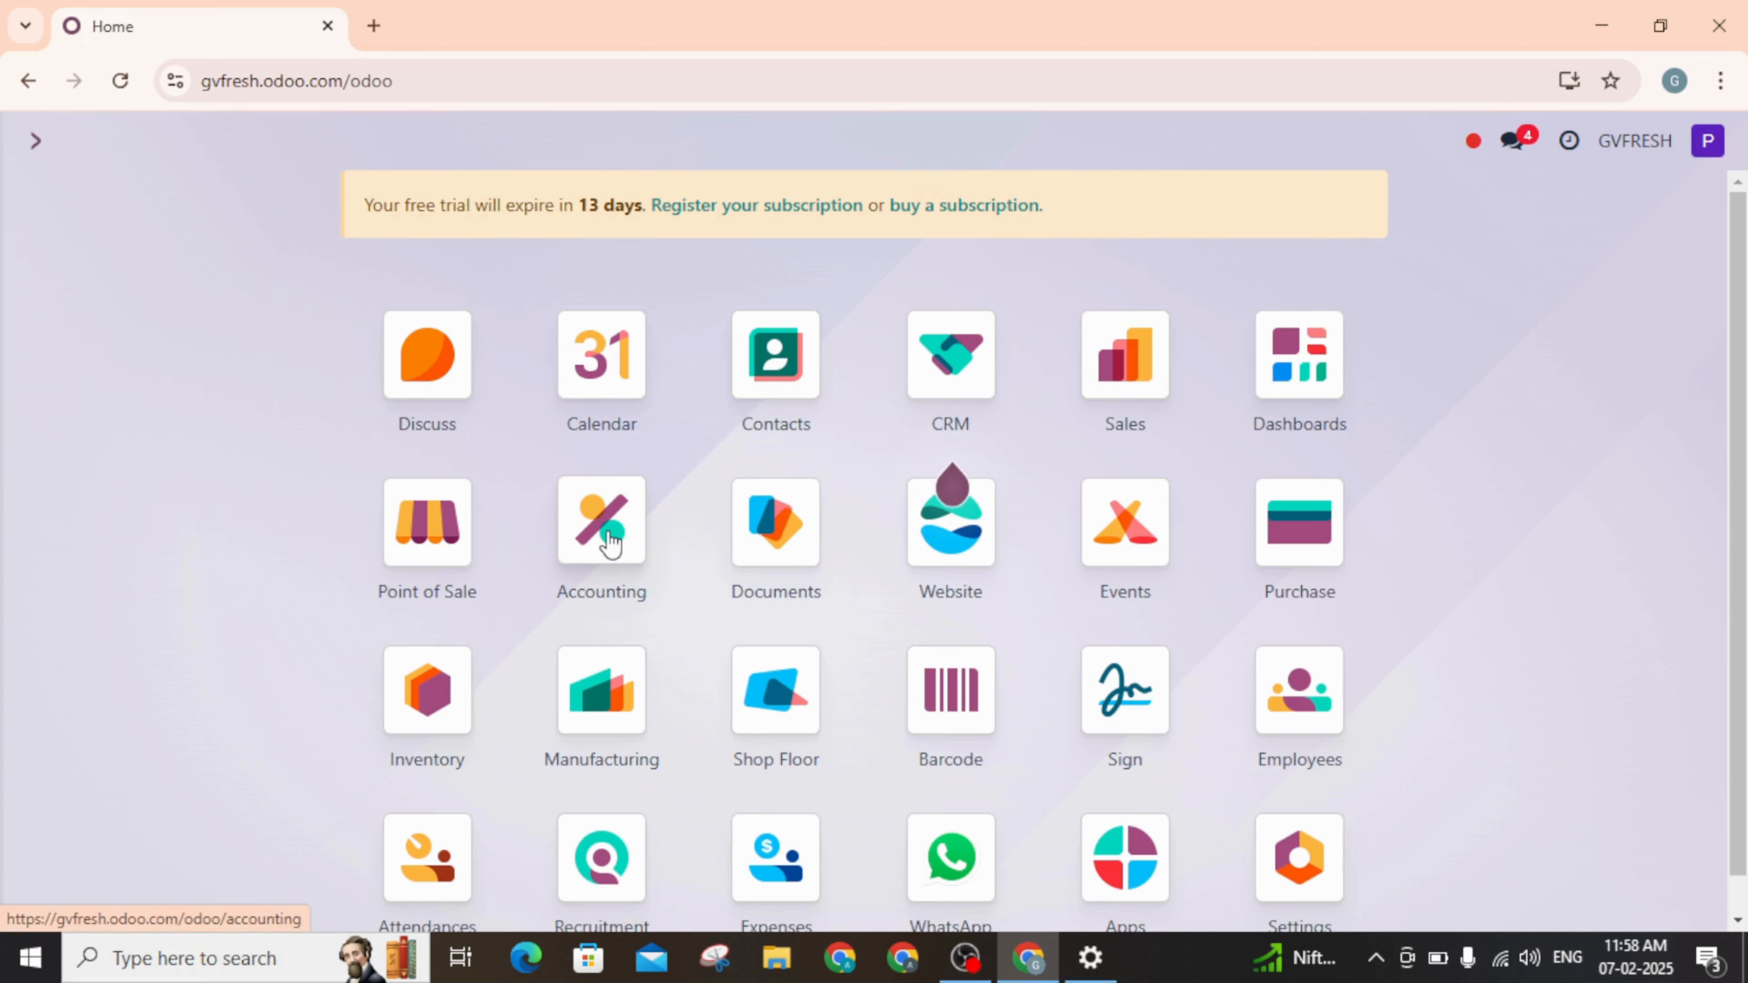
Step: Open the Accounting app and remove the Favorites filter from its dashboard
type("a")
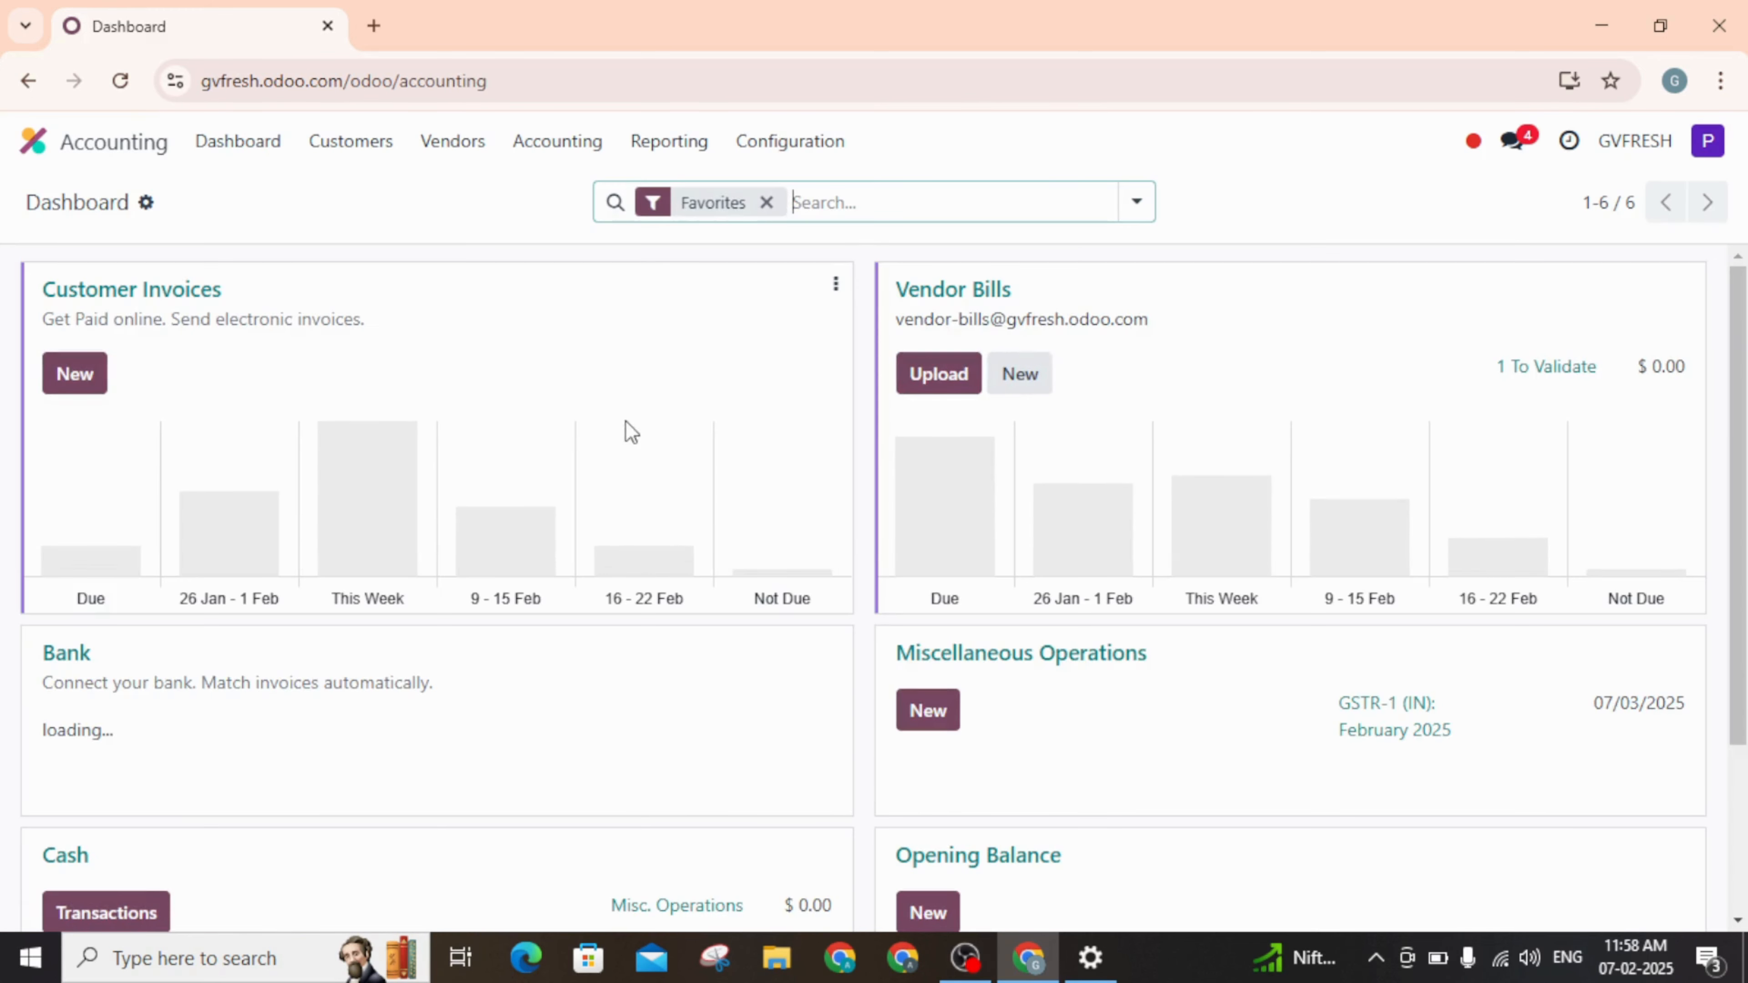
left_click(766, 202)
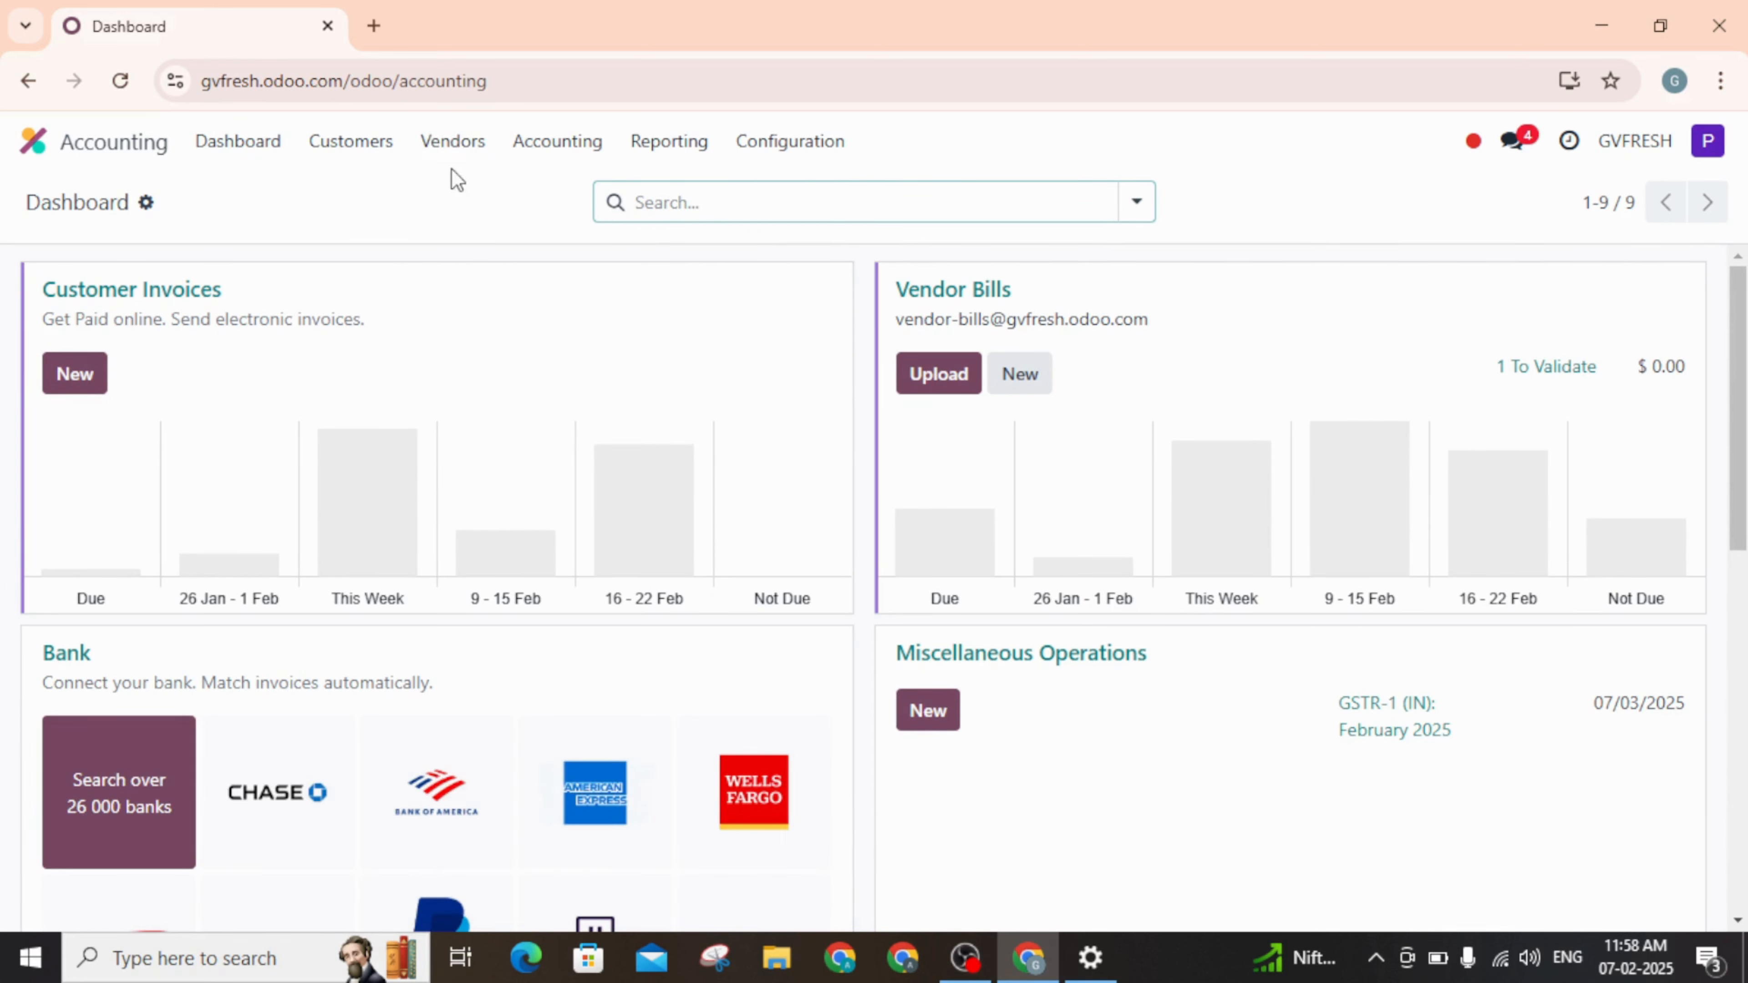
left_click(482, 155)
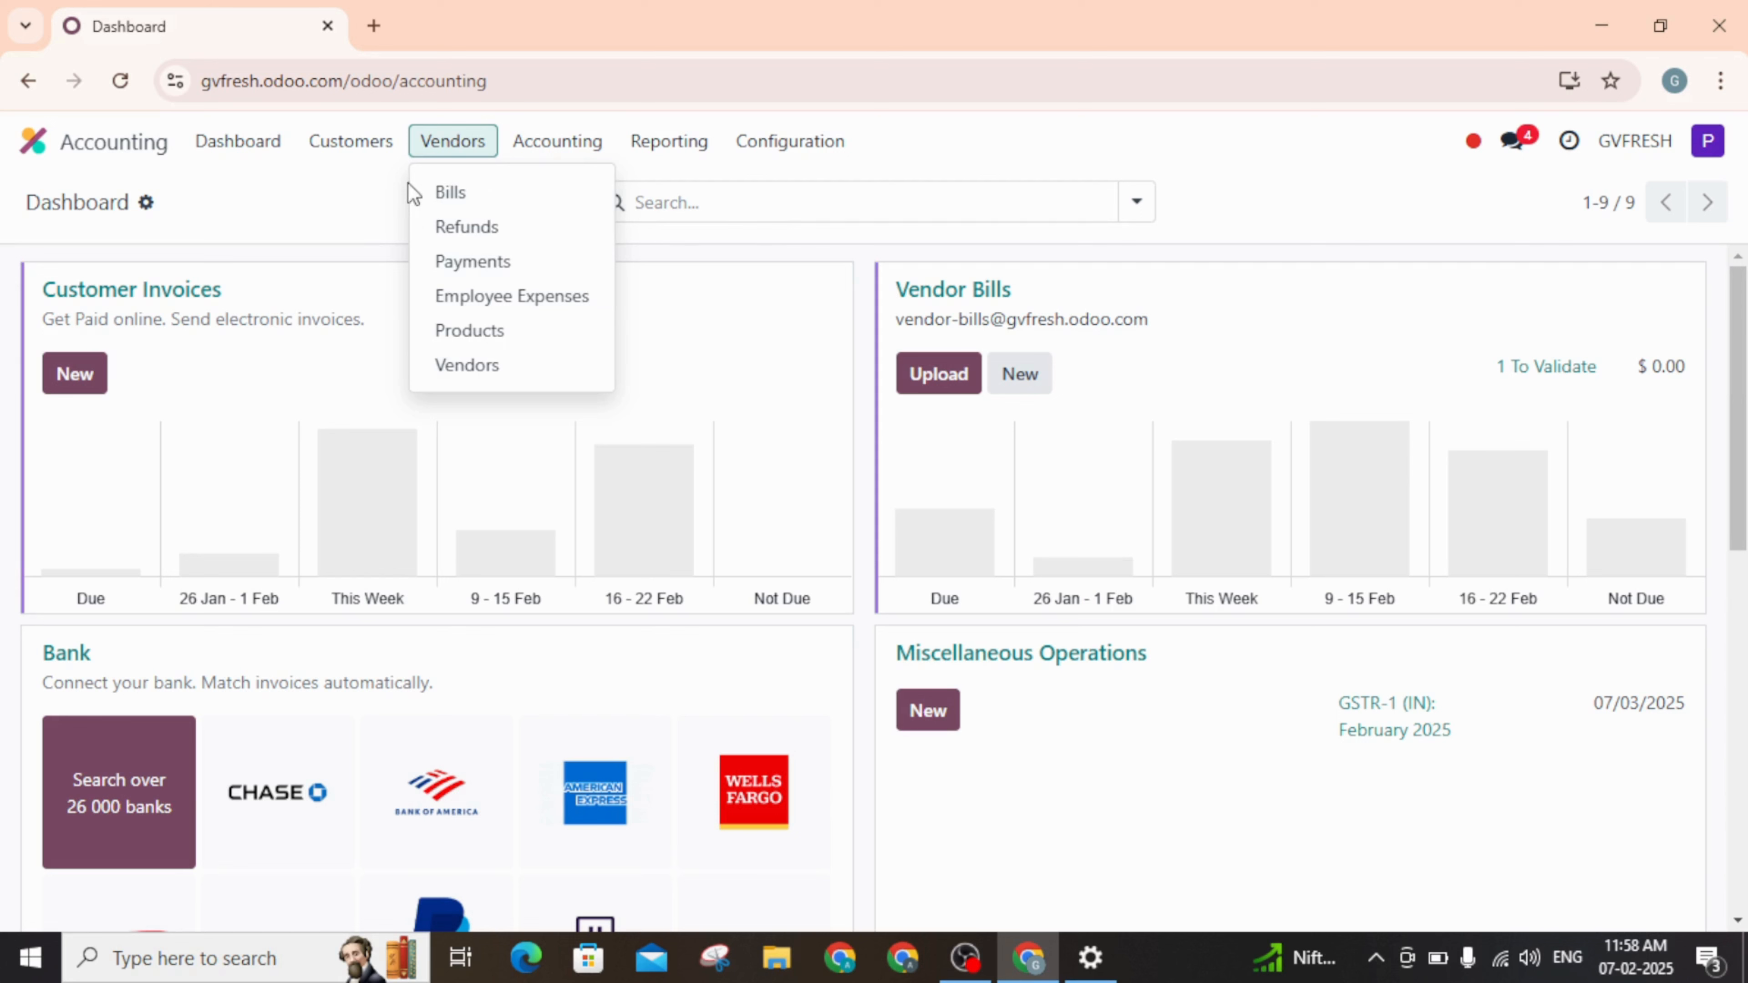
left_click(443, 148)
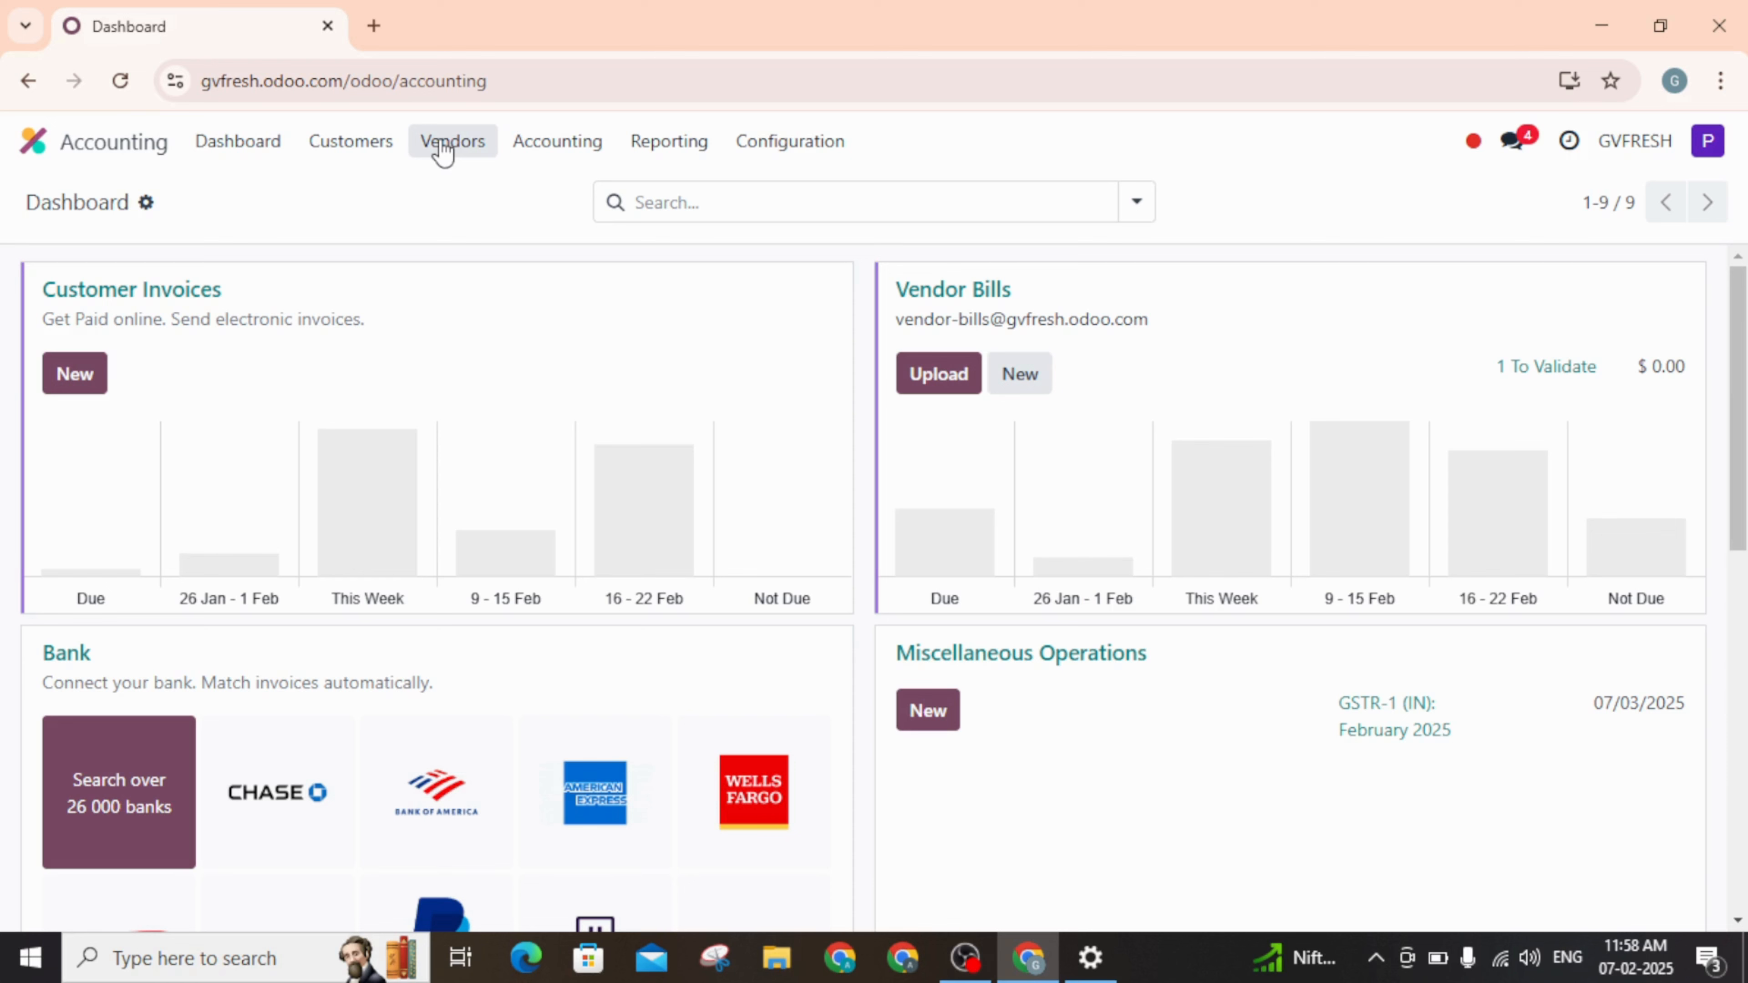
Step: Open the Accounting settings and search them for "rec" to find the vendor bill receipt option
left_click(805, 150)
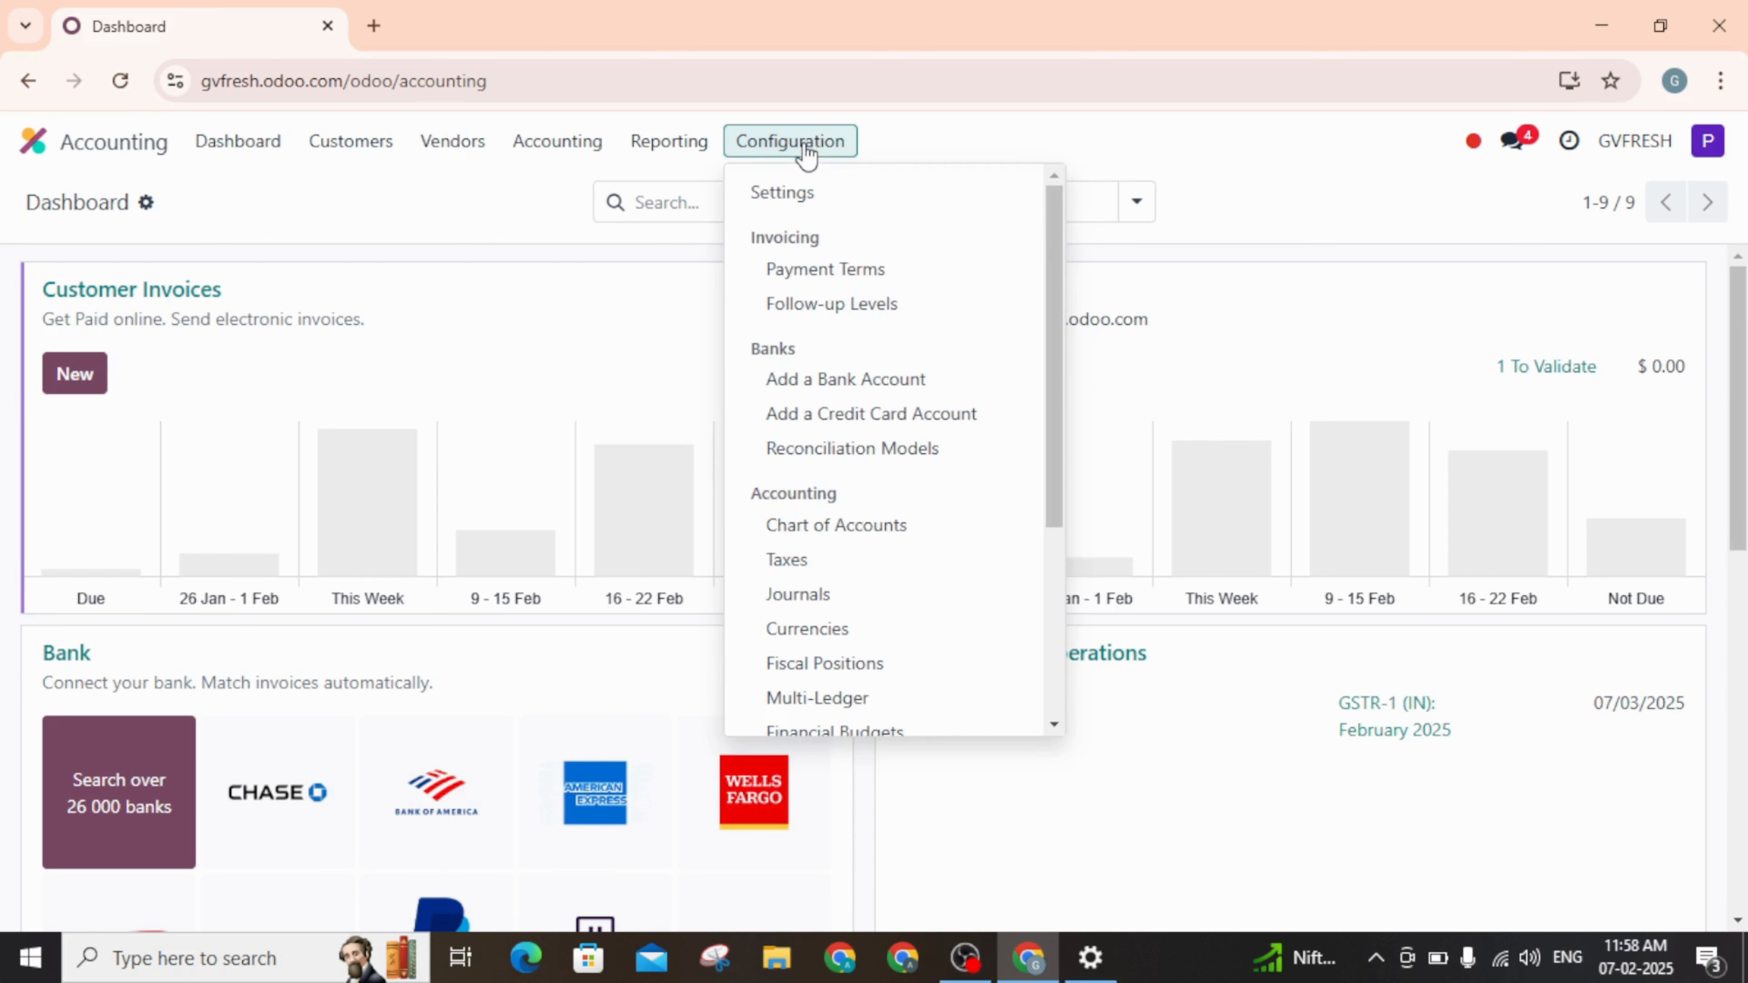
left_click(807, 204)
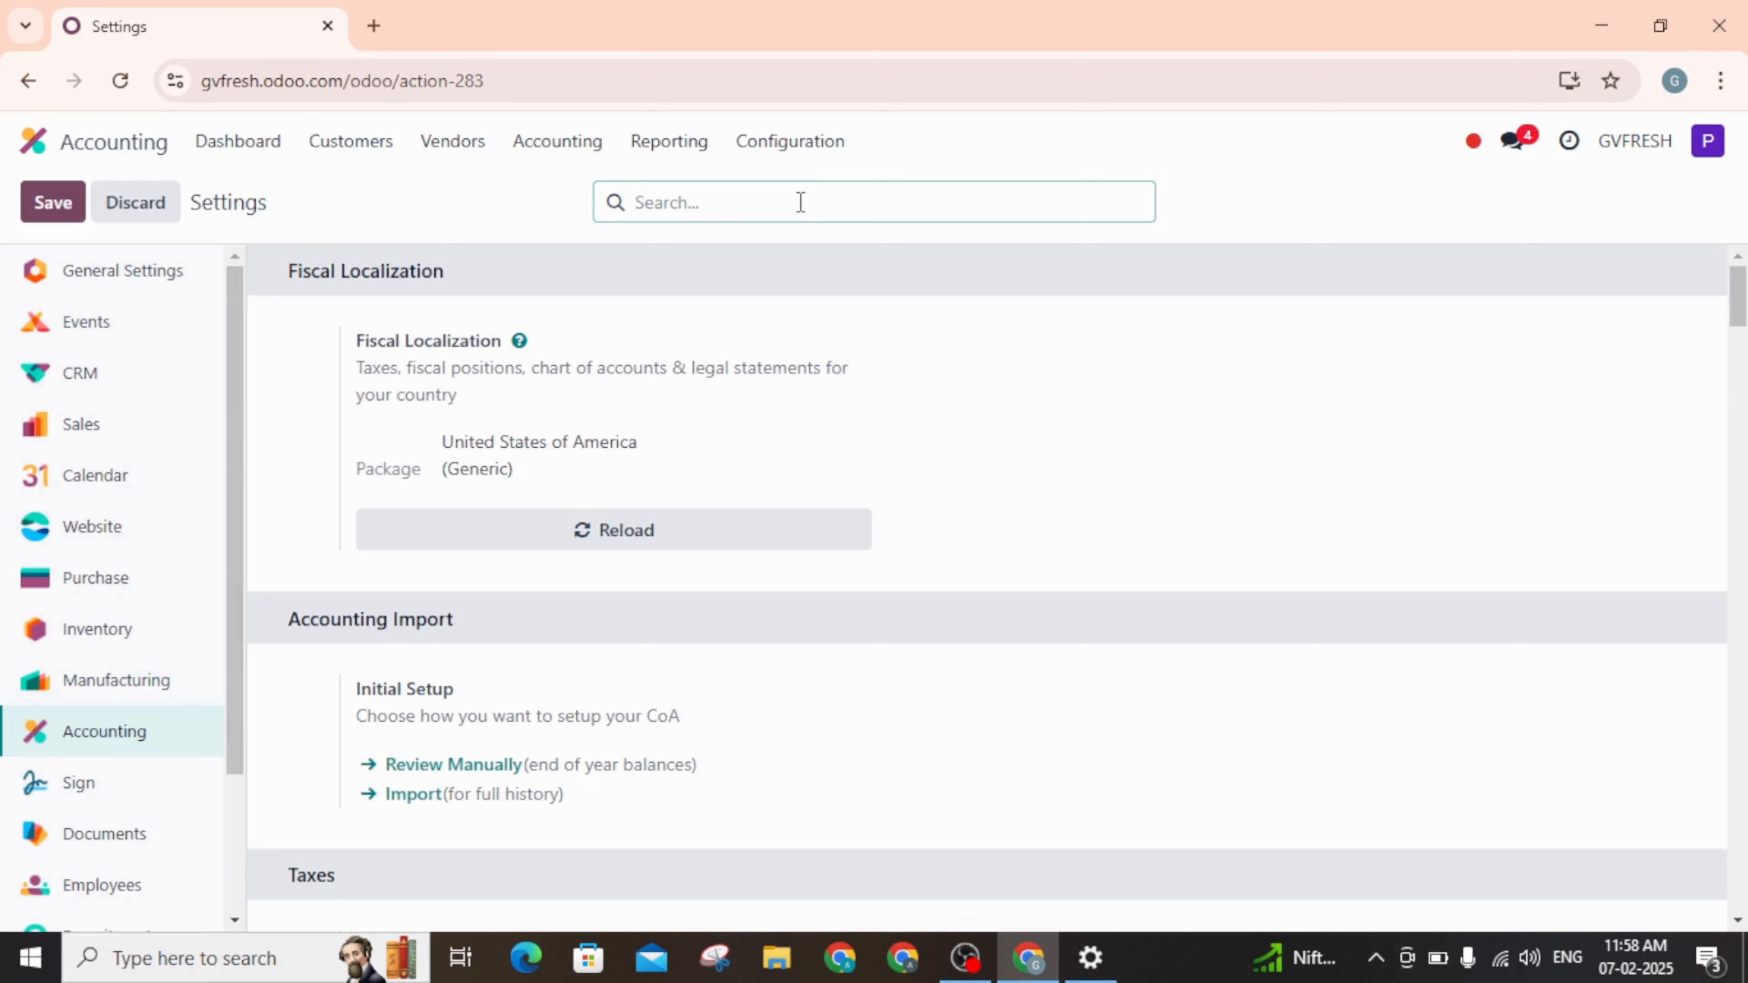
type("reci")
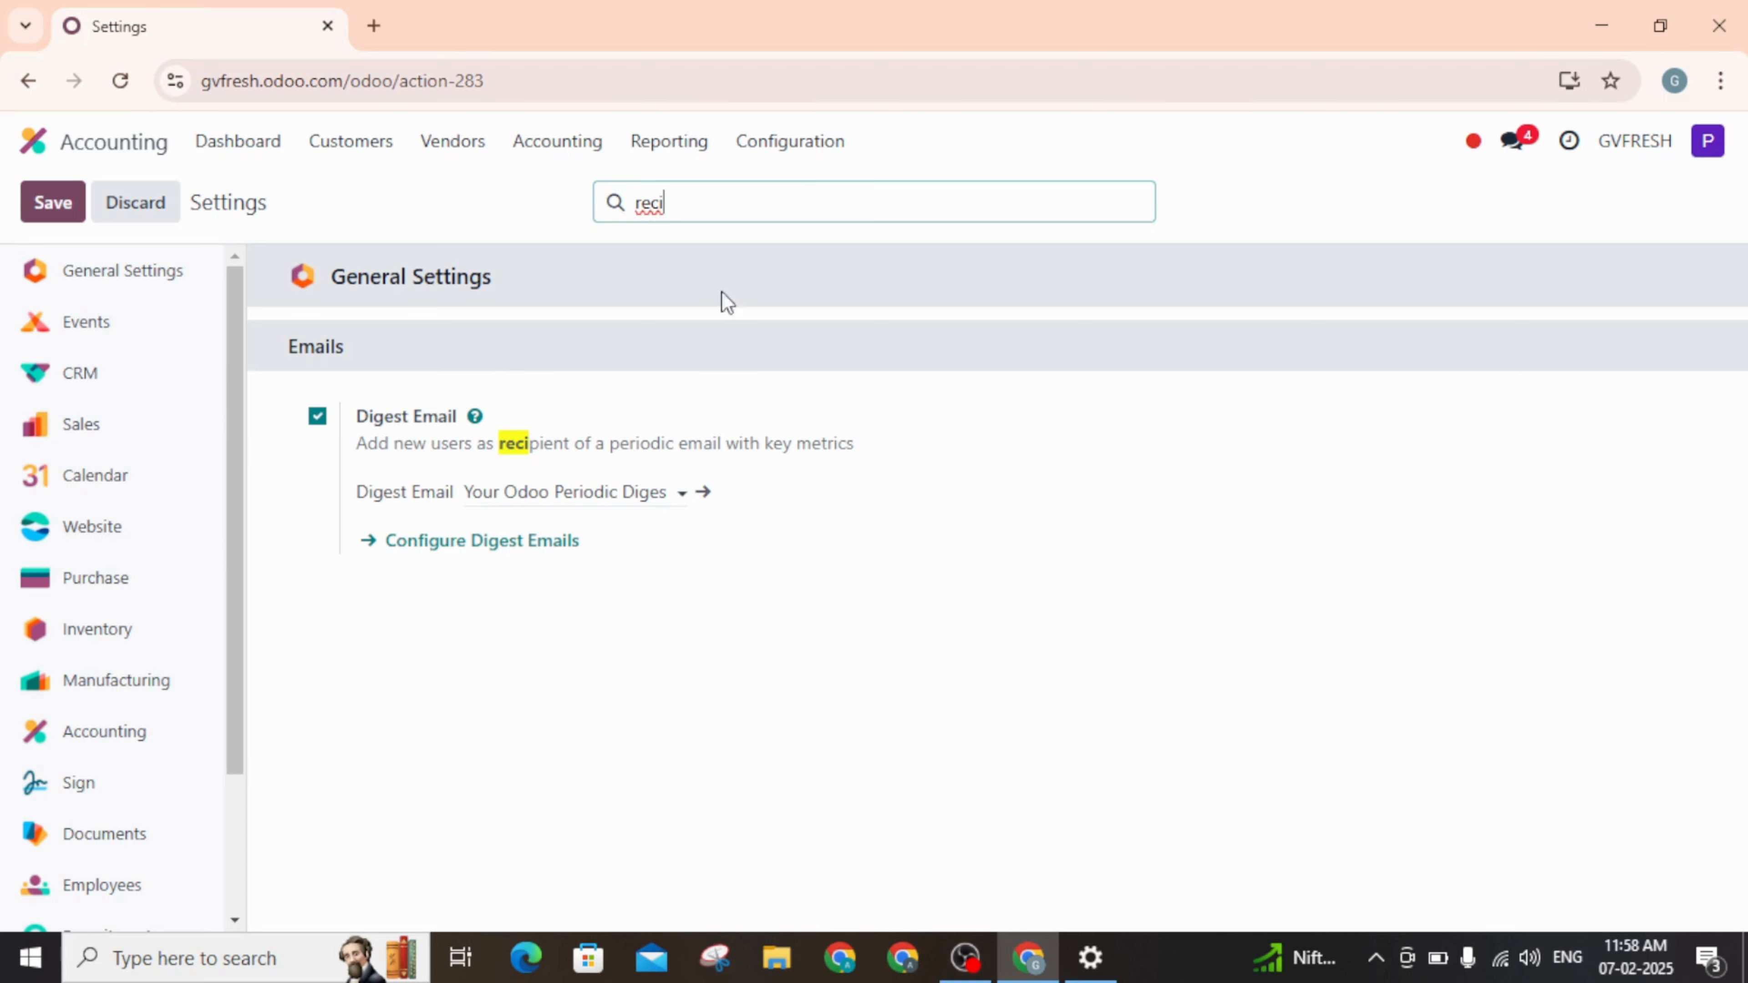
key("BackSpace")
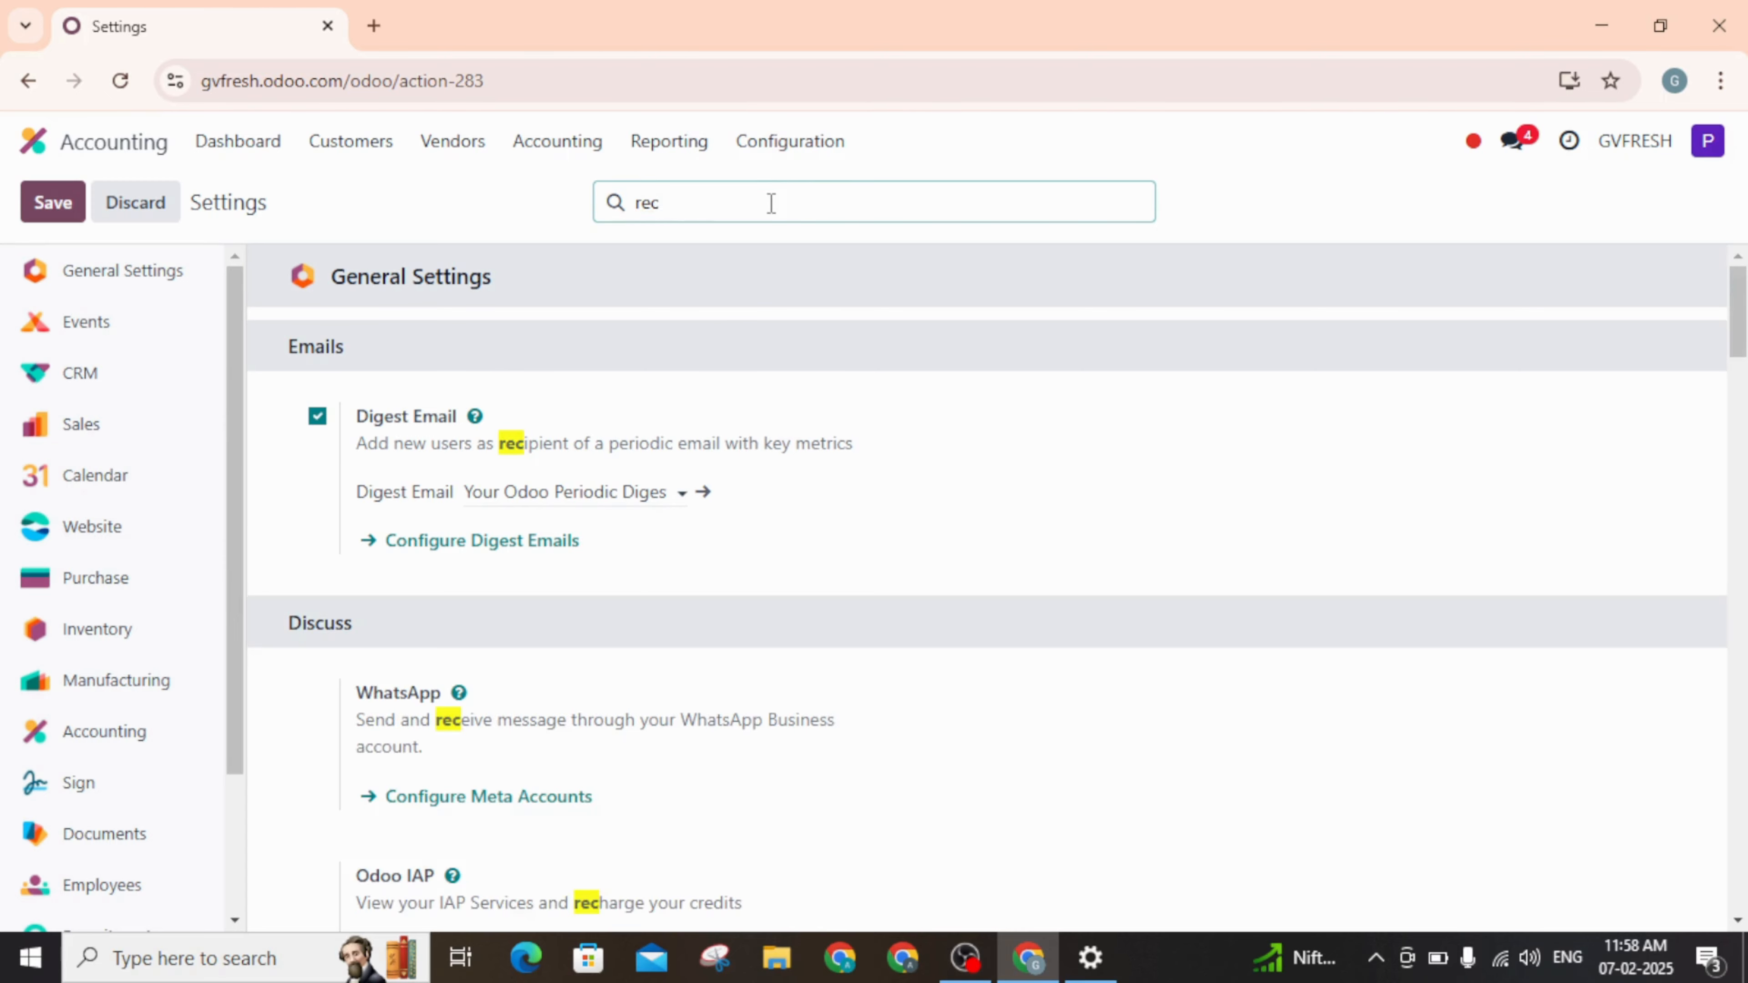
scroll(571, 482, "down", 10)
scroll(576, 477, "down", 20)
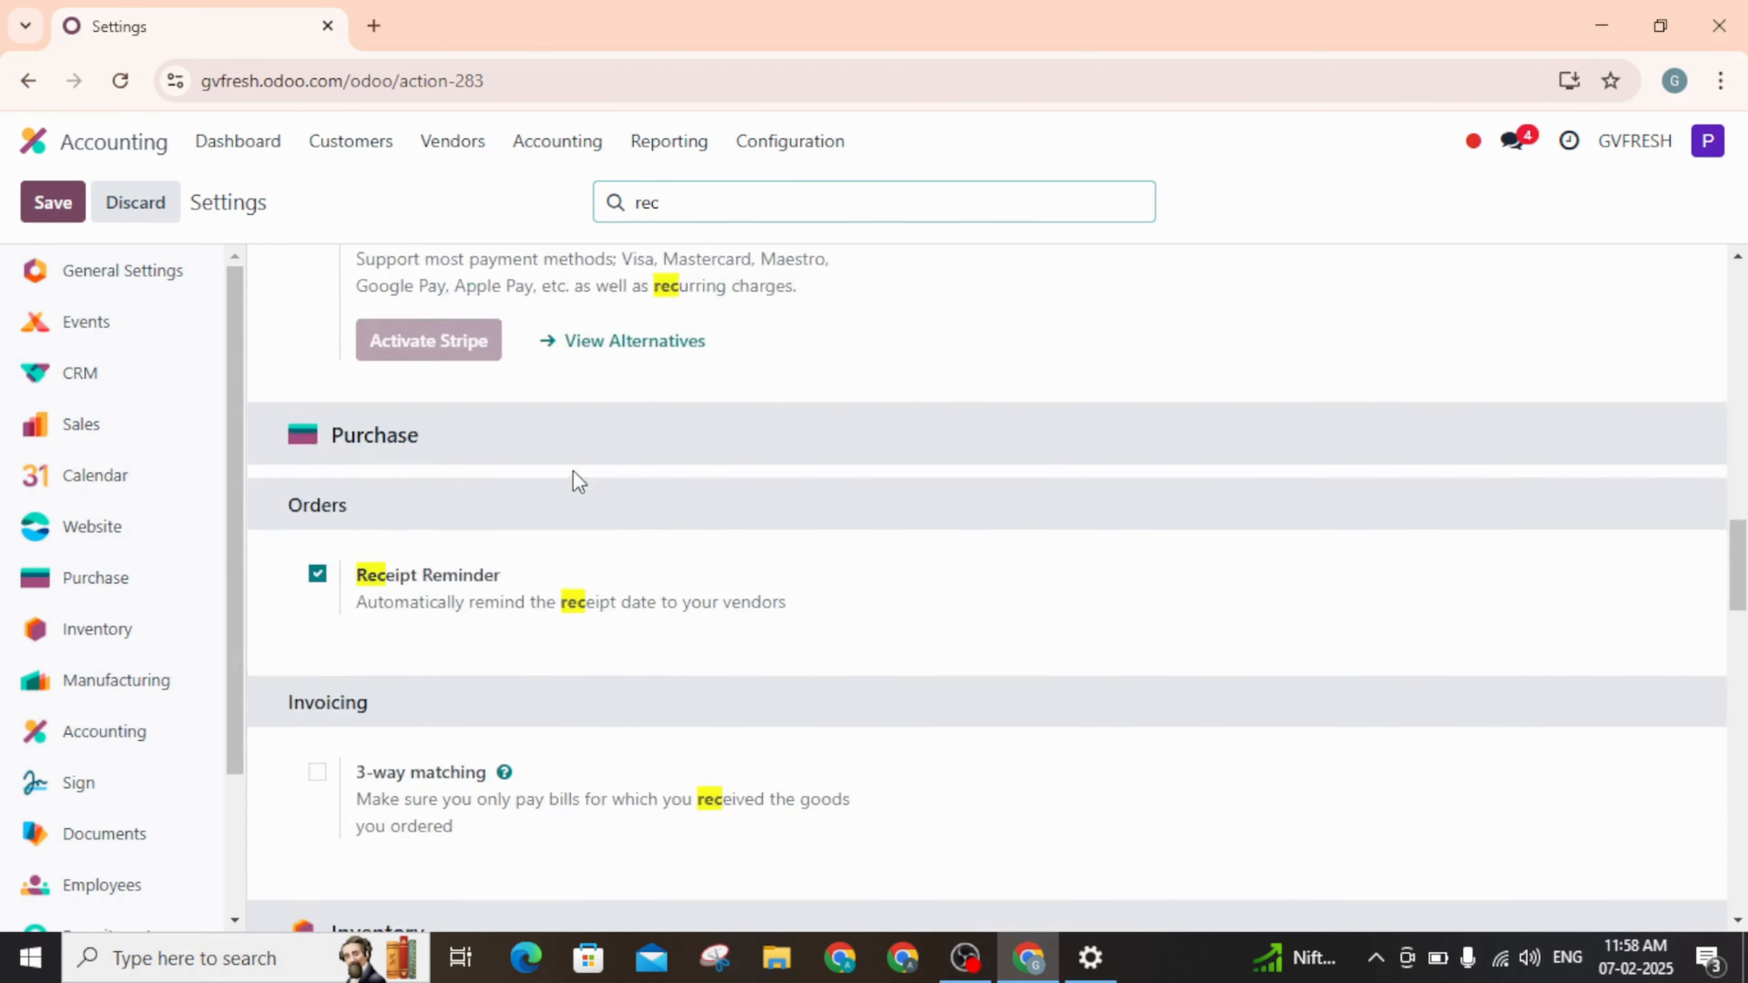
scroll(576, 481, "up", 10)
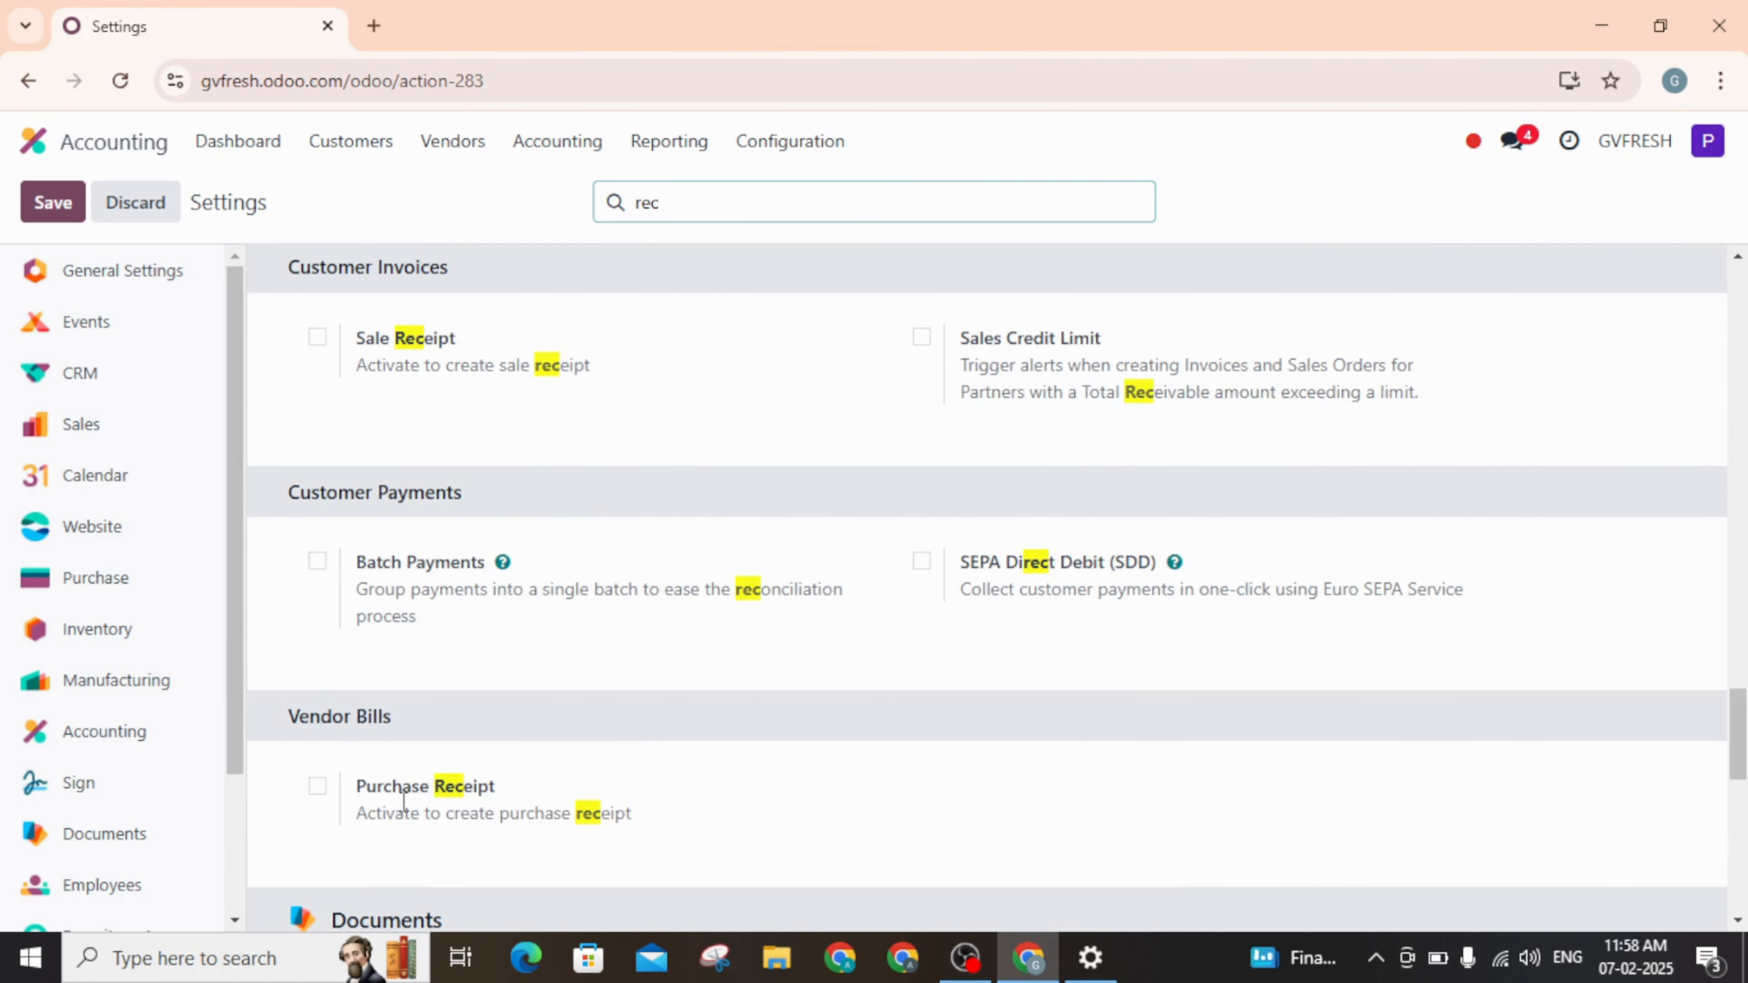
Step: Enable Purchase Receipt under Vendor Bills and save the settings
left_click(316, 790)
left_click(316, 788)
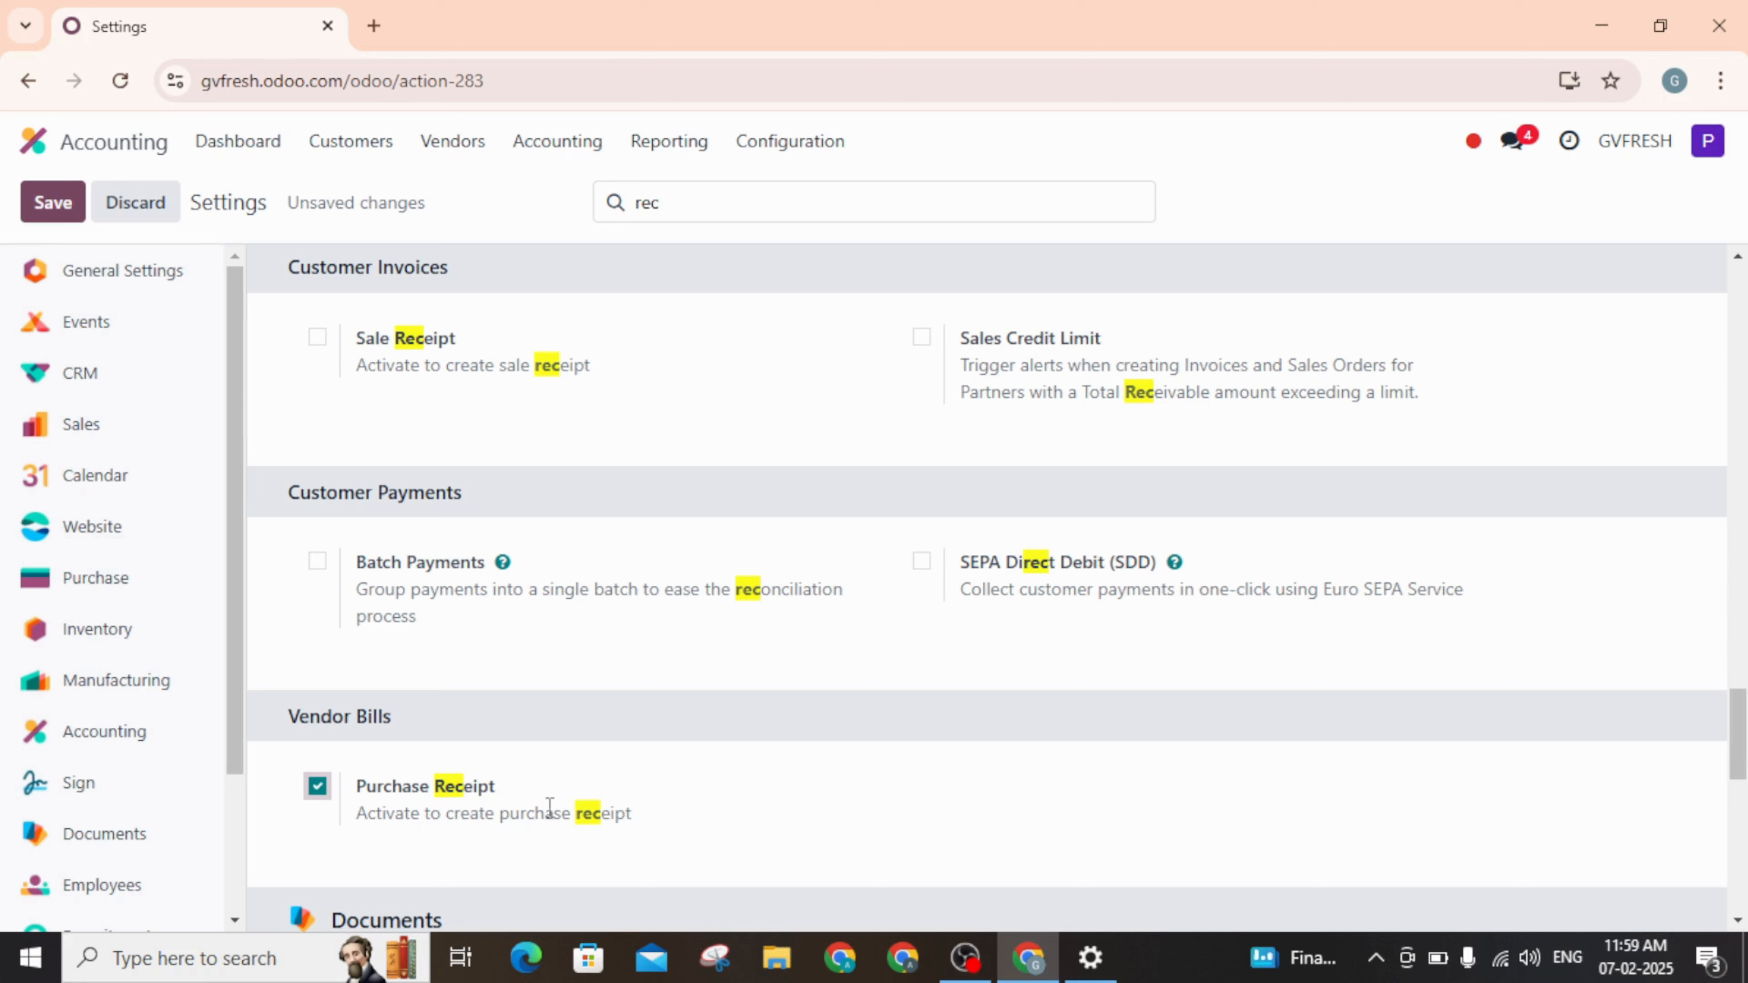
left_click(72, 206)
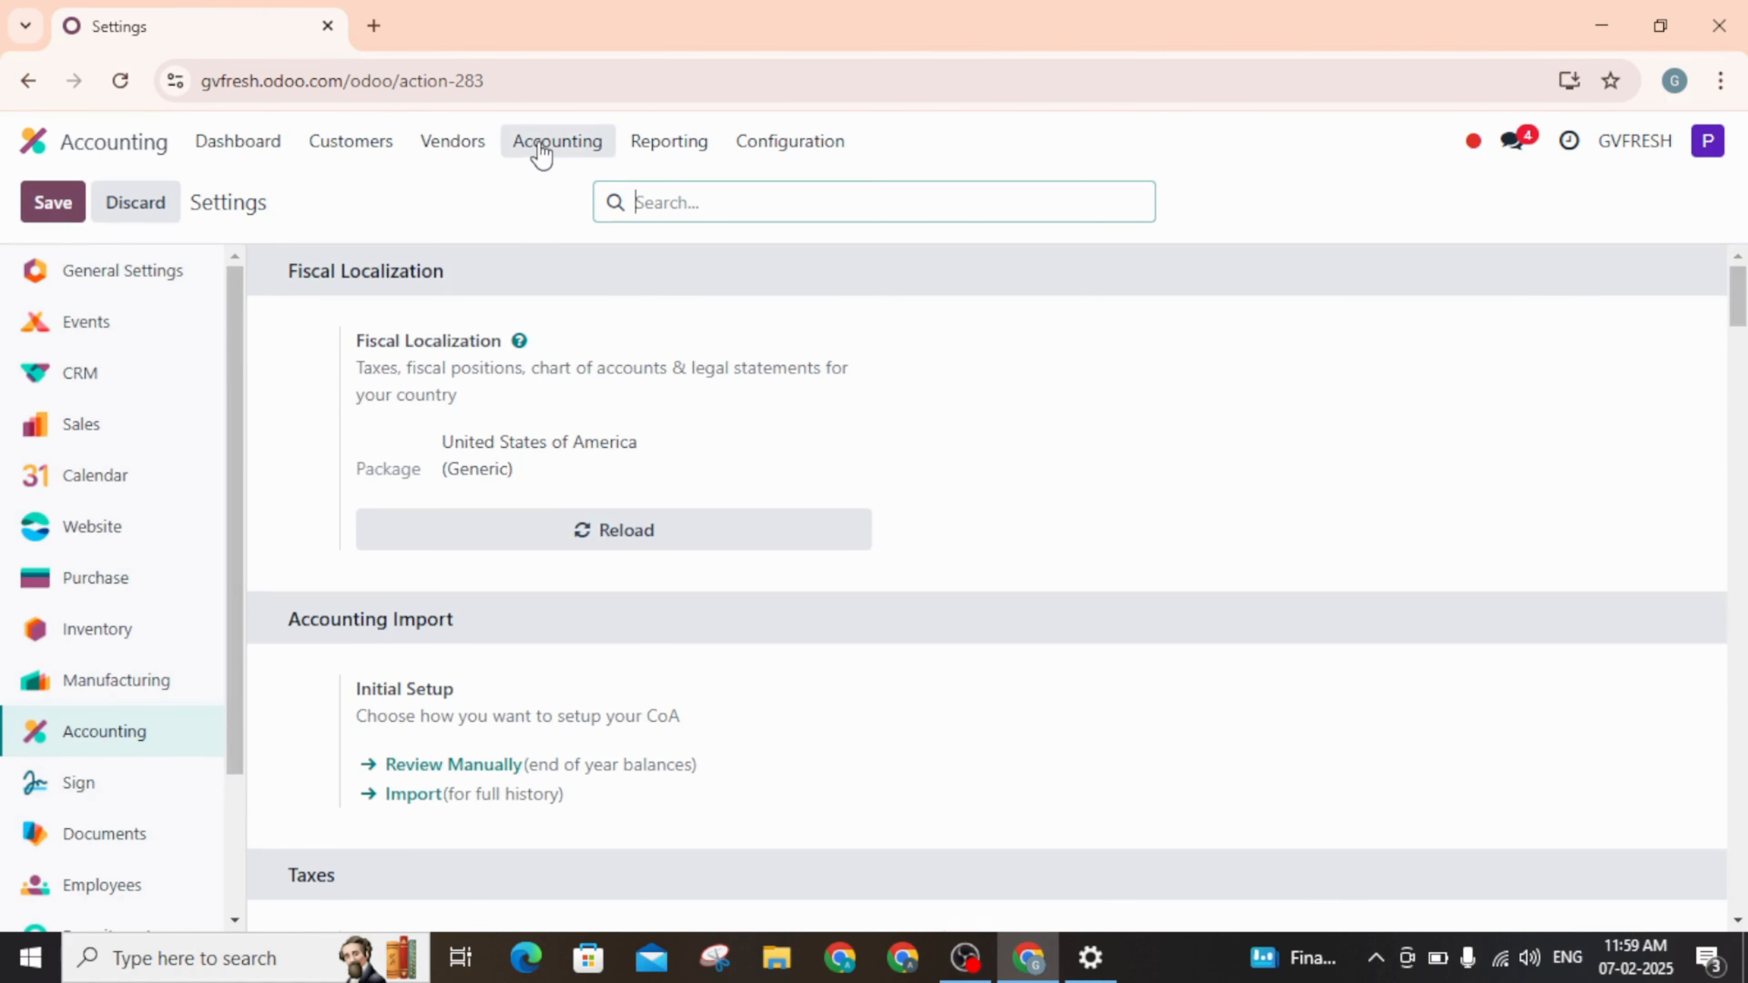
Step: Open the vendor receipts list and start a new purchase receipt
left_click(449, 148)
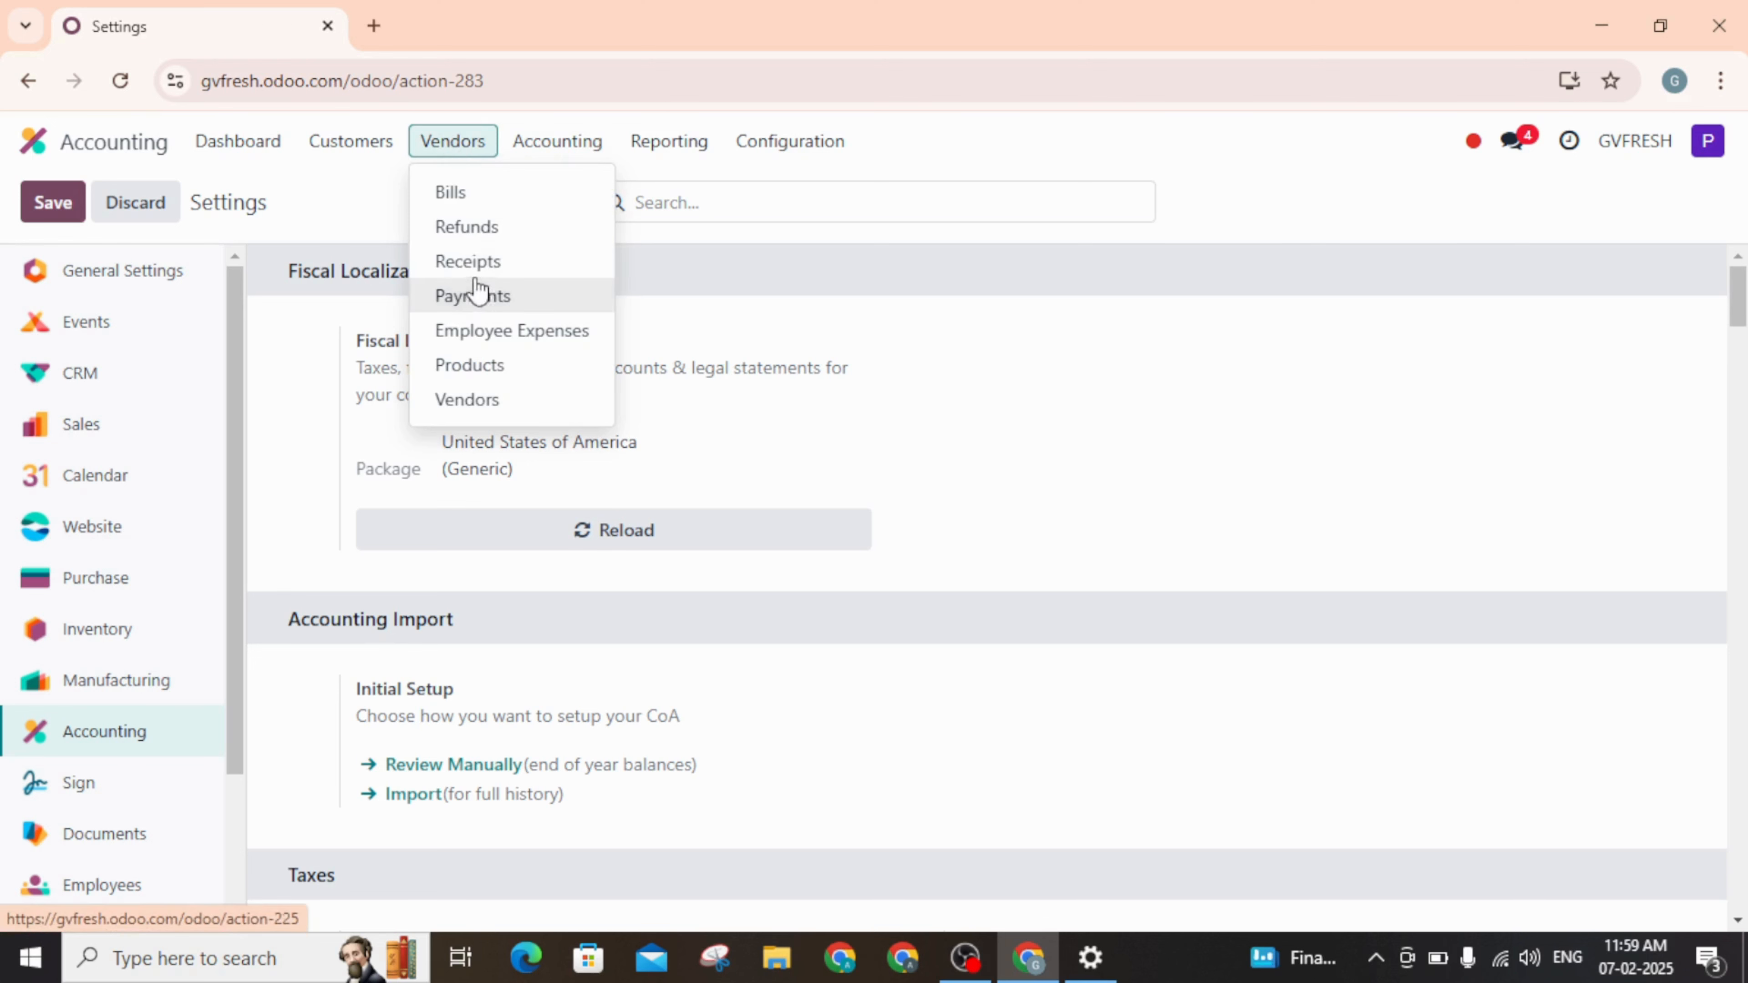
left_click(468, 261)
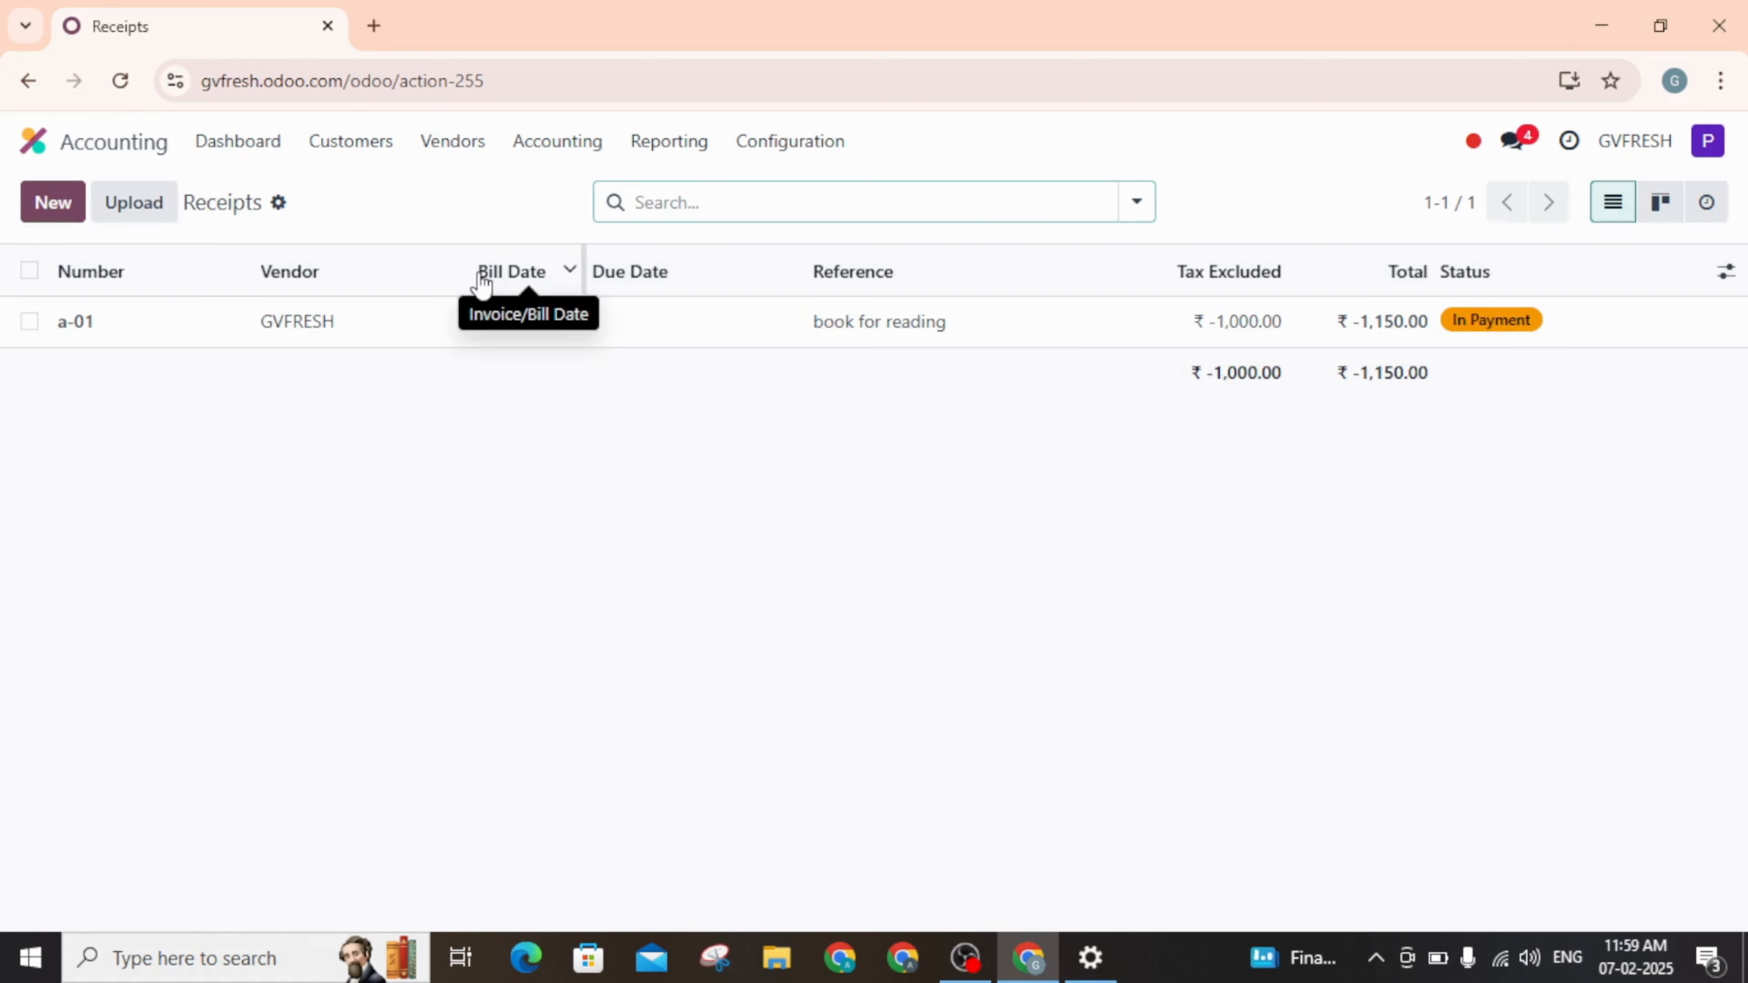
left_click(49, 207)
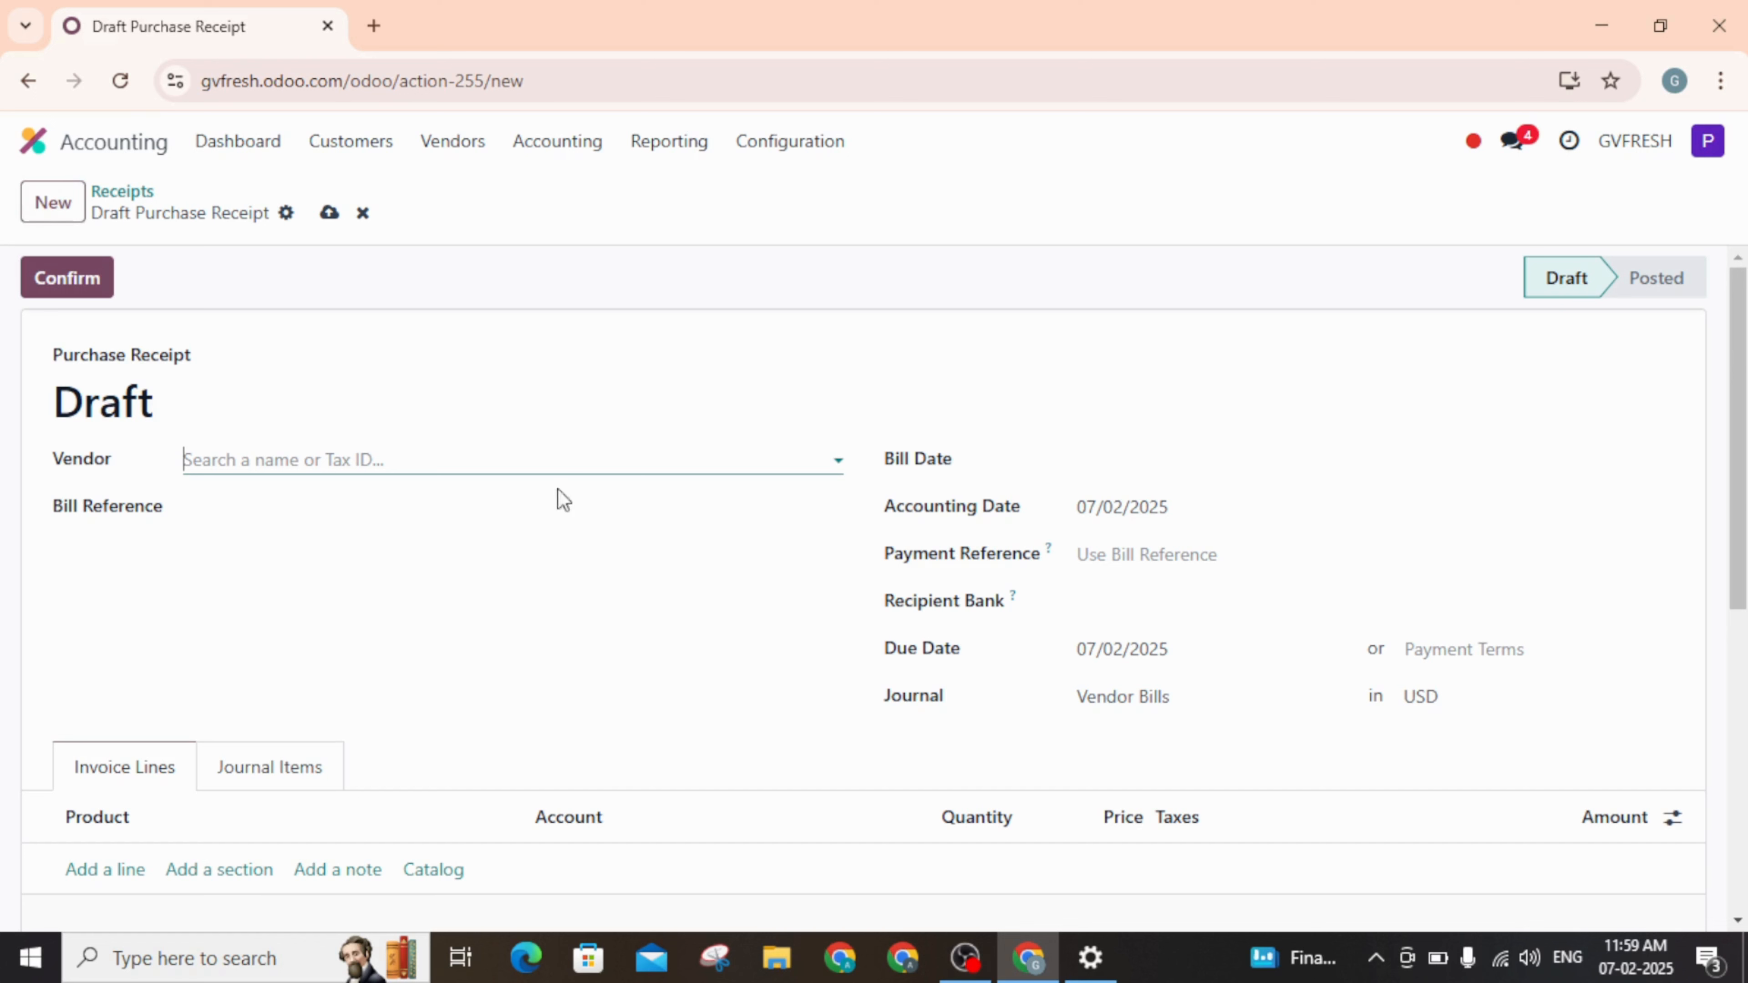
Step: Set the purchase receipt's vendor to GVFRESH and its bill reference to a-001
left_click(588, 467)
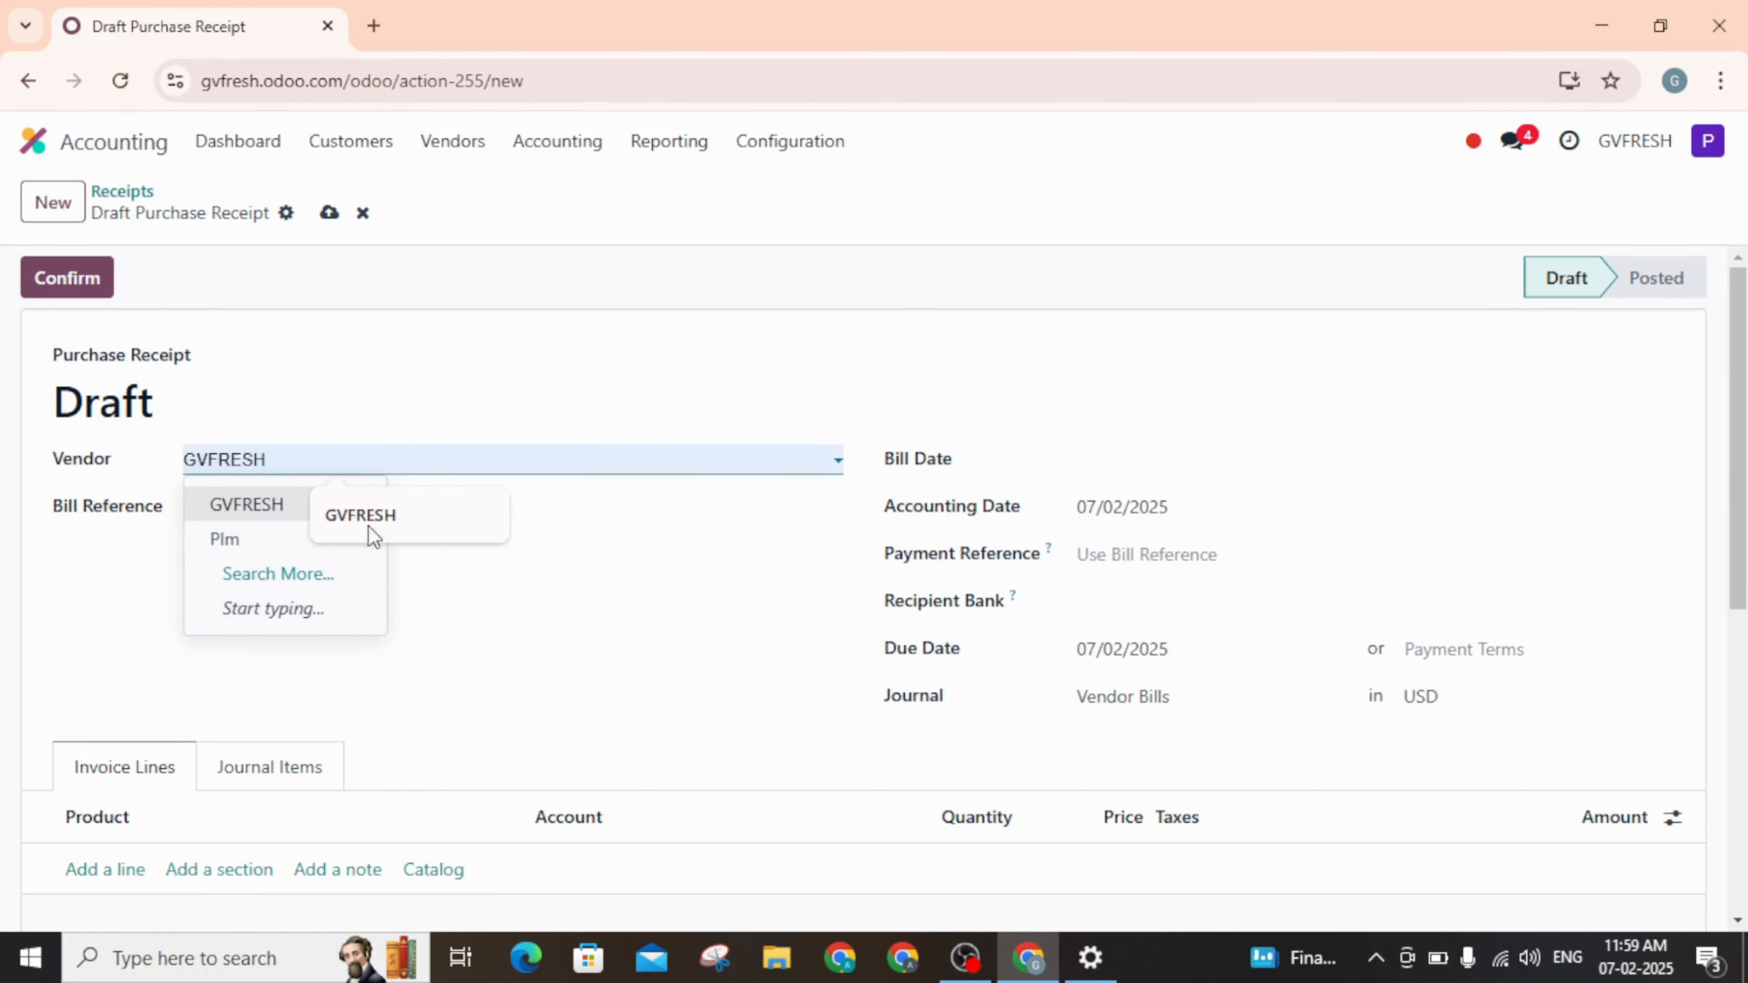
left_click(257, 508)
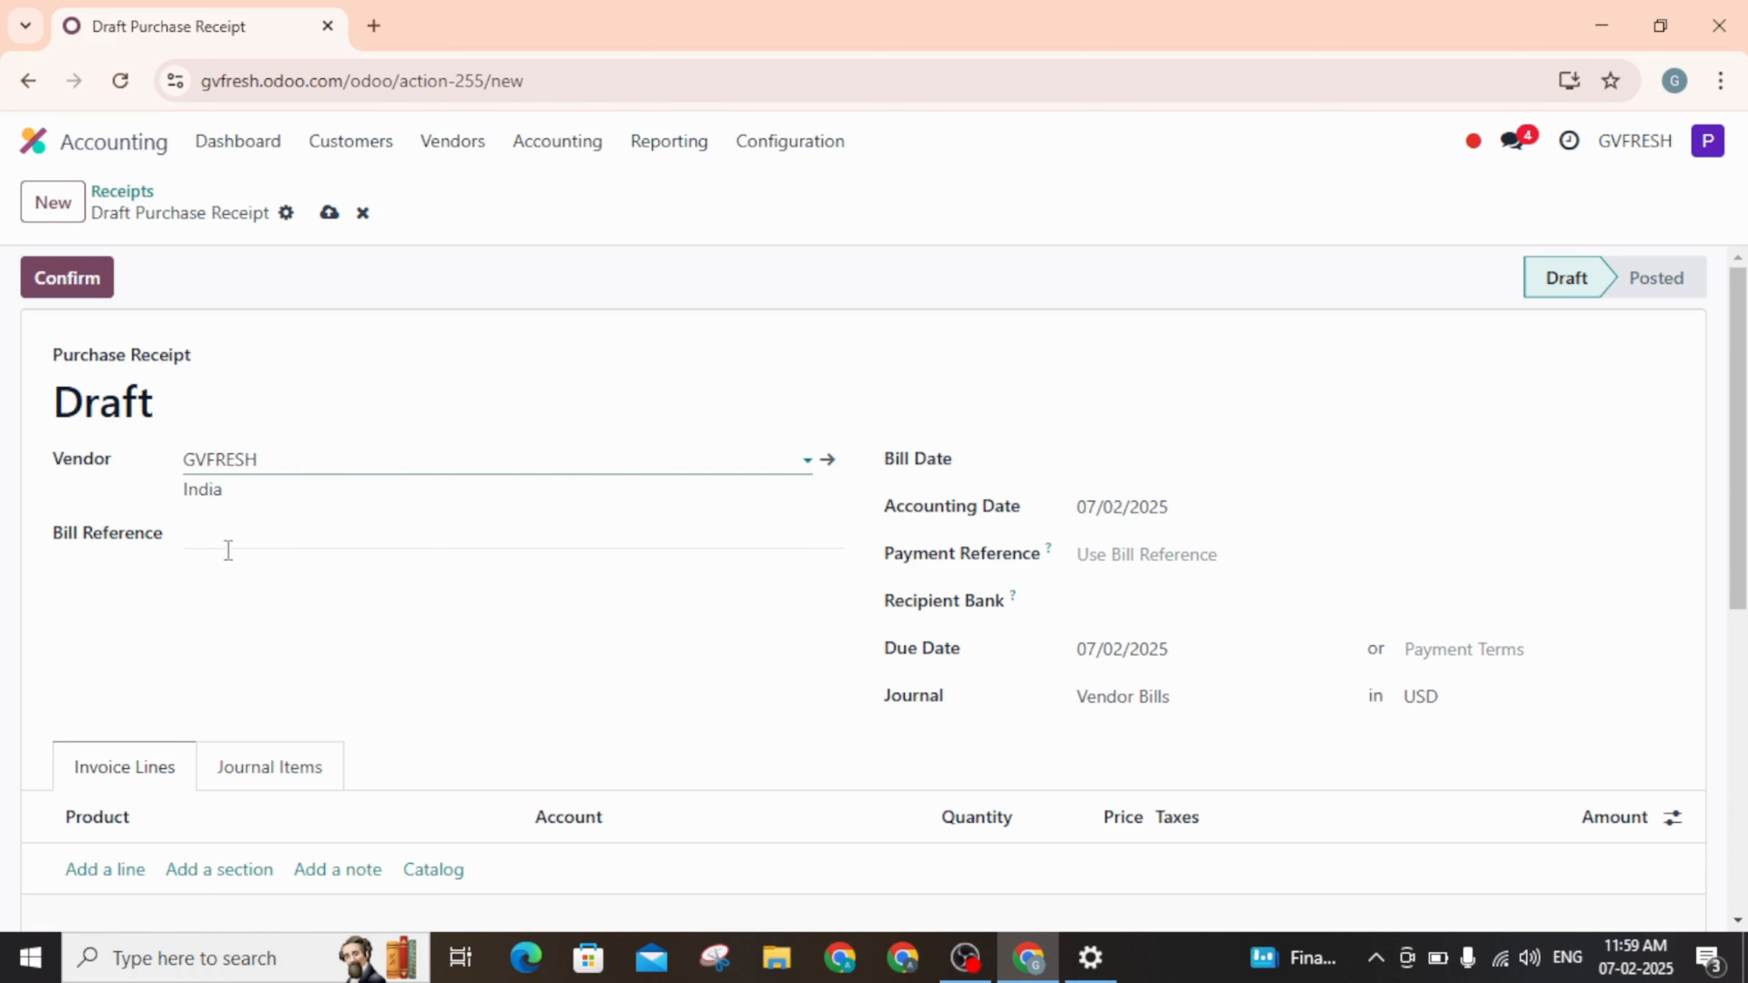
left_click(229, 539)
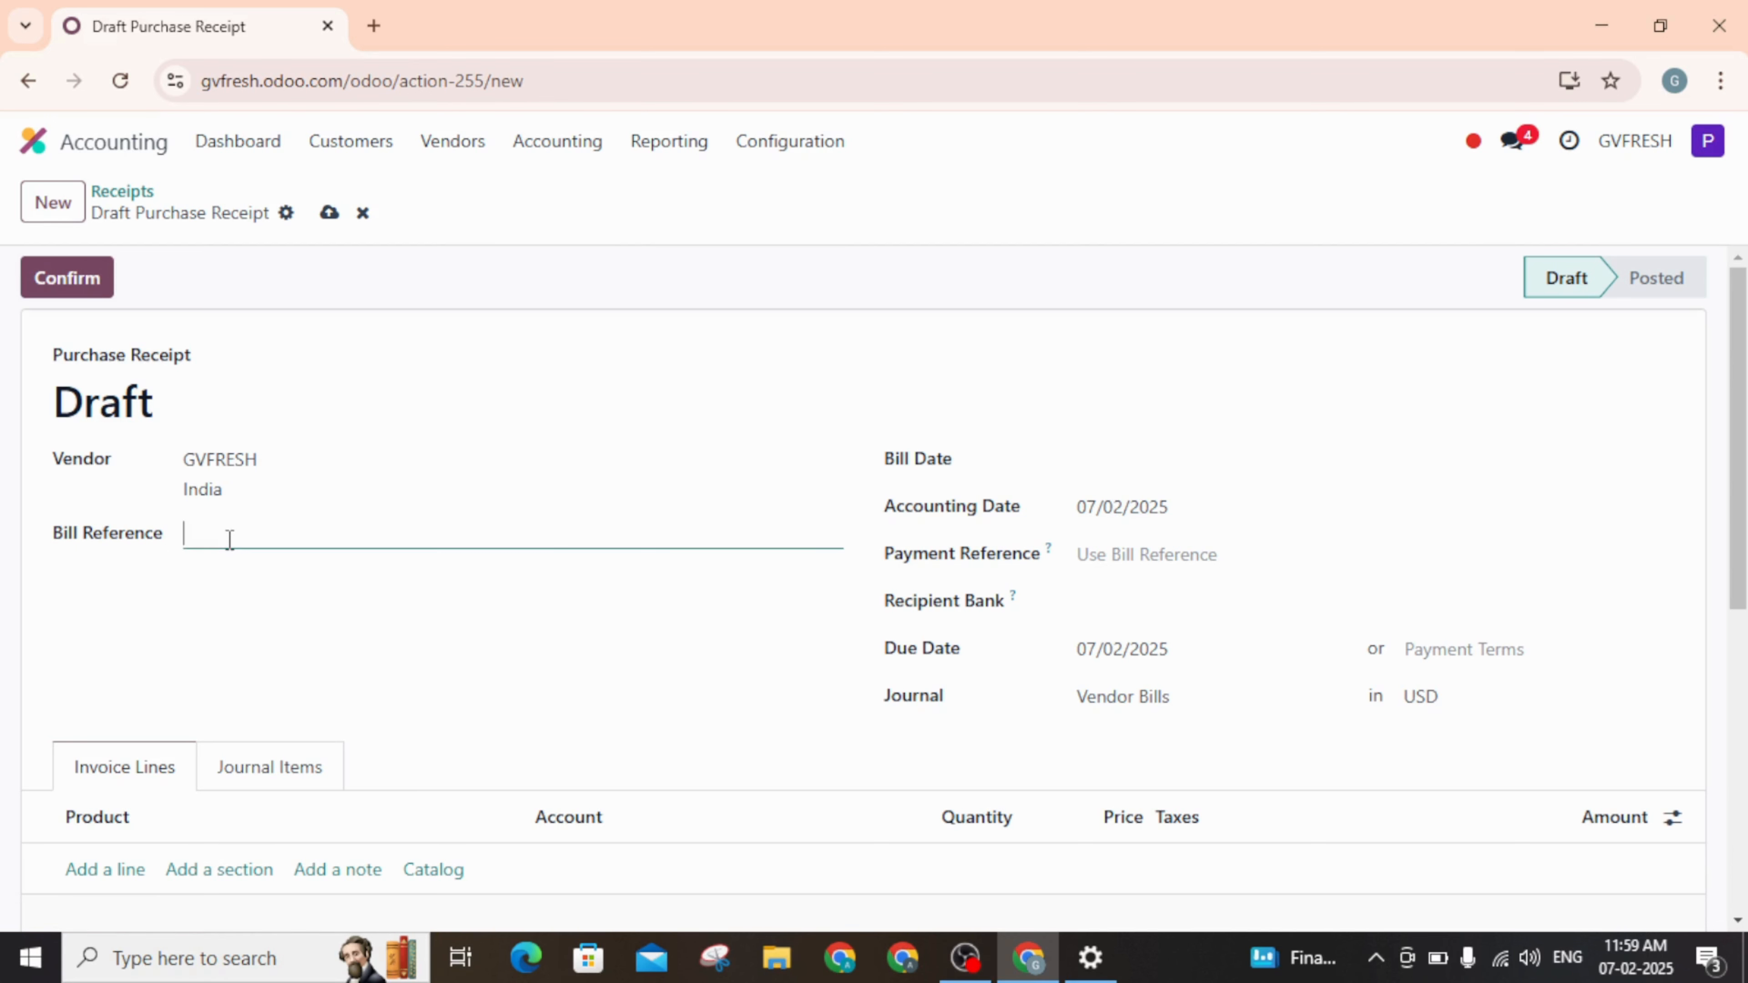
type("a-001")
left_click(400, 694)
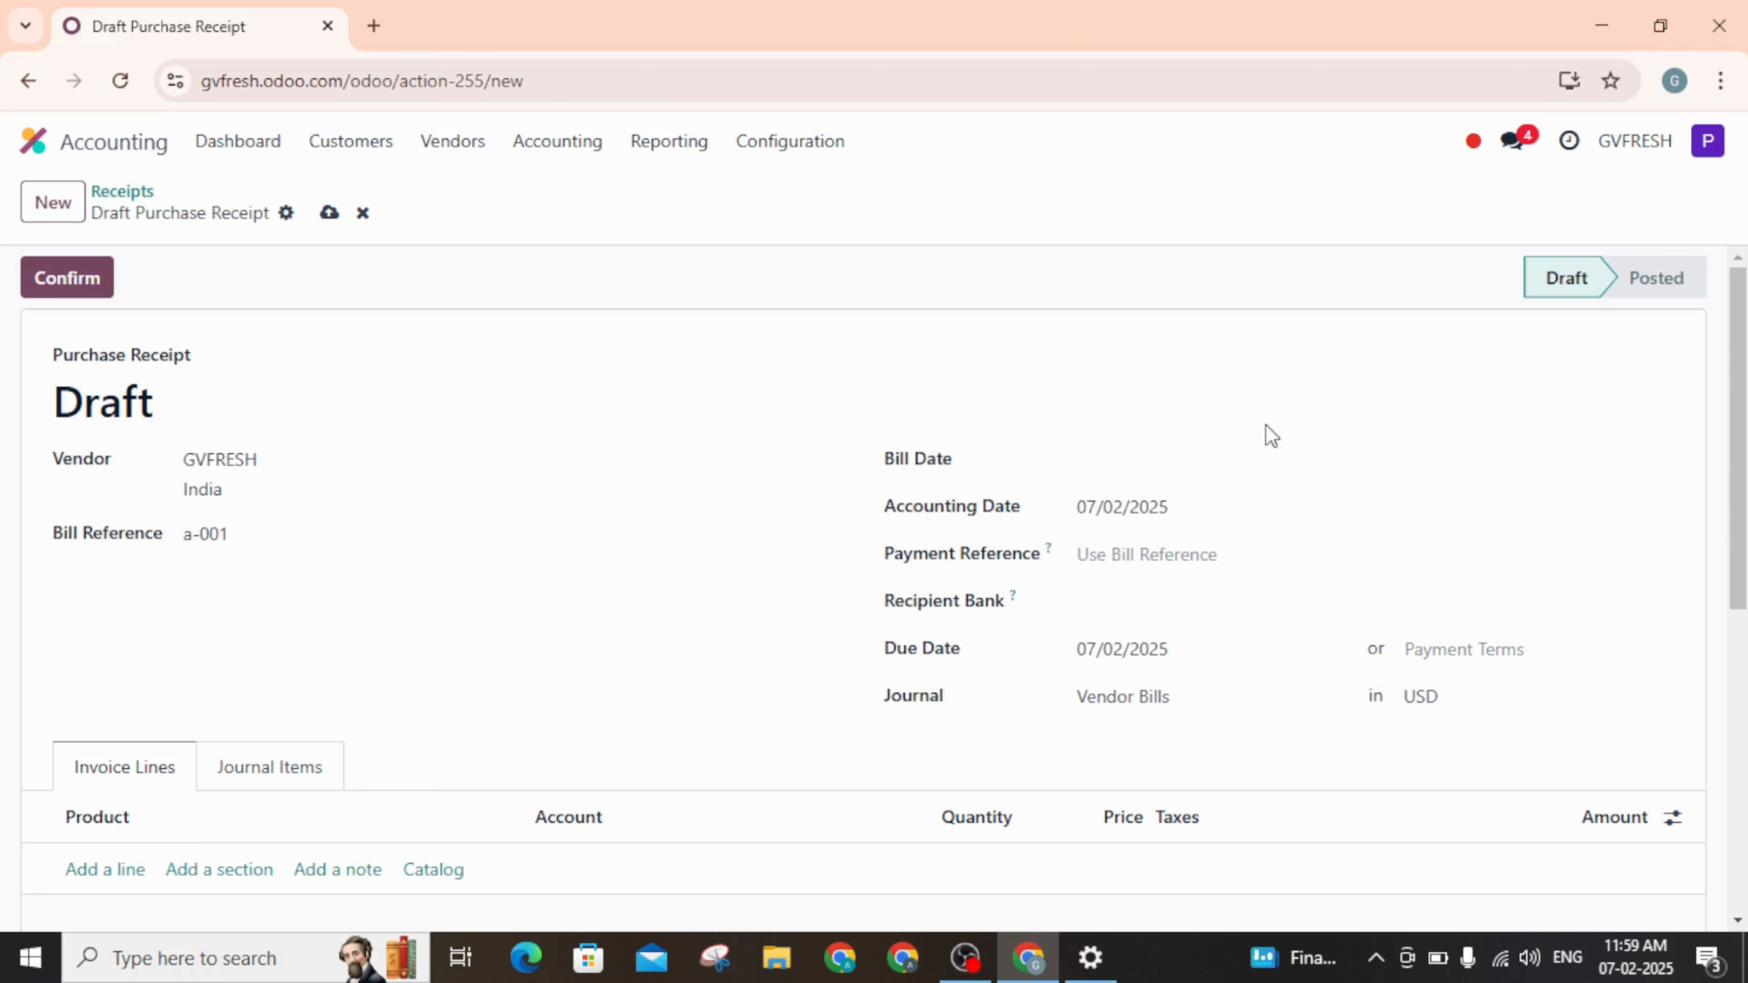
Step: Set the receipt's bill date to 07/02/2025 and its currency to INR
left_click(1164, 475)
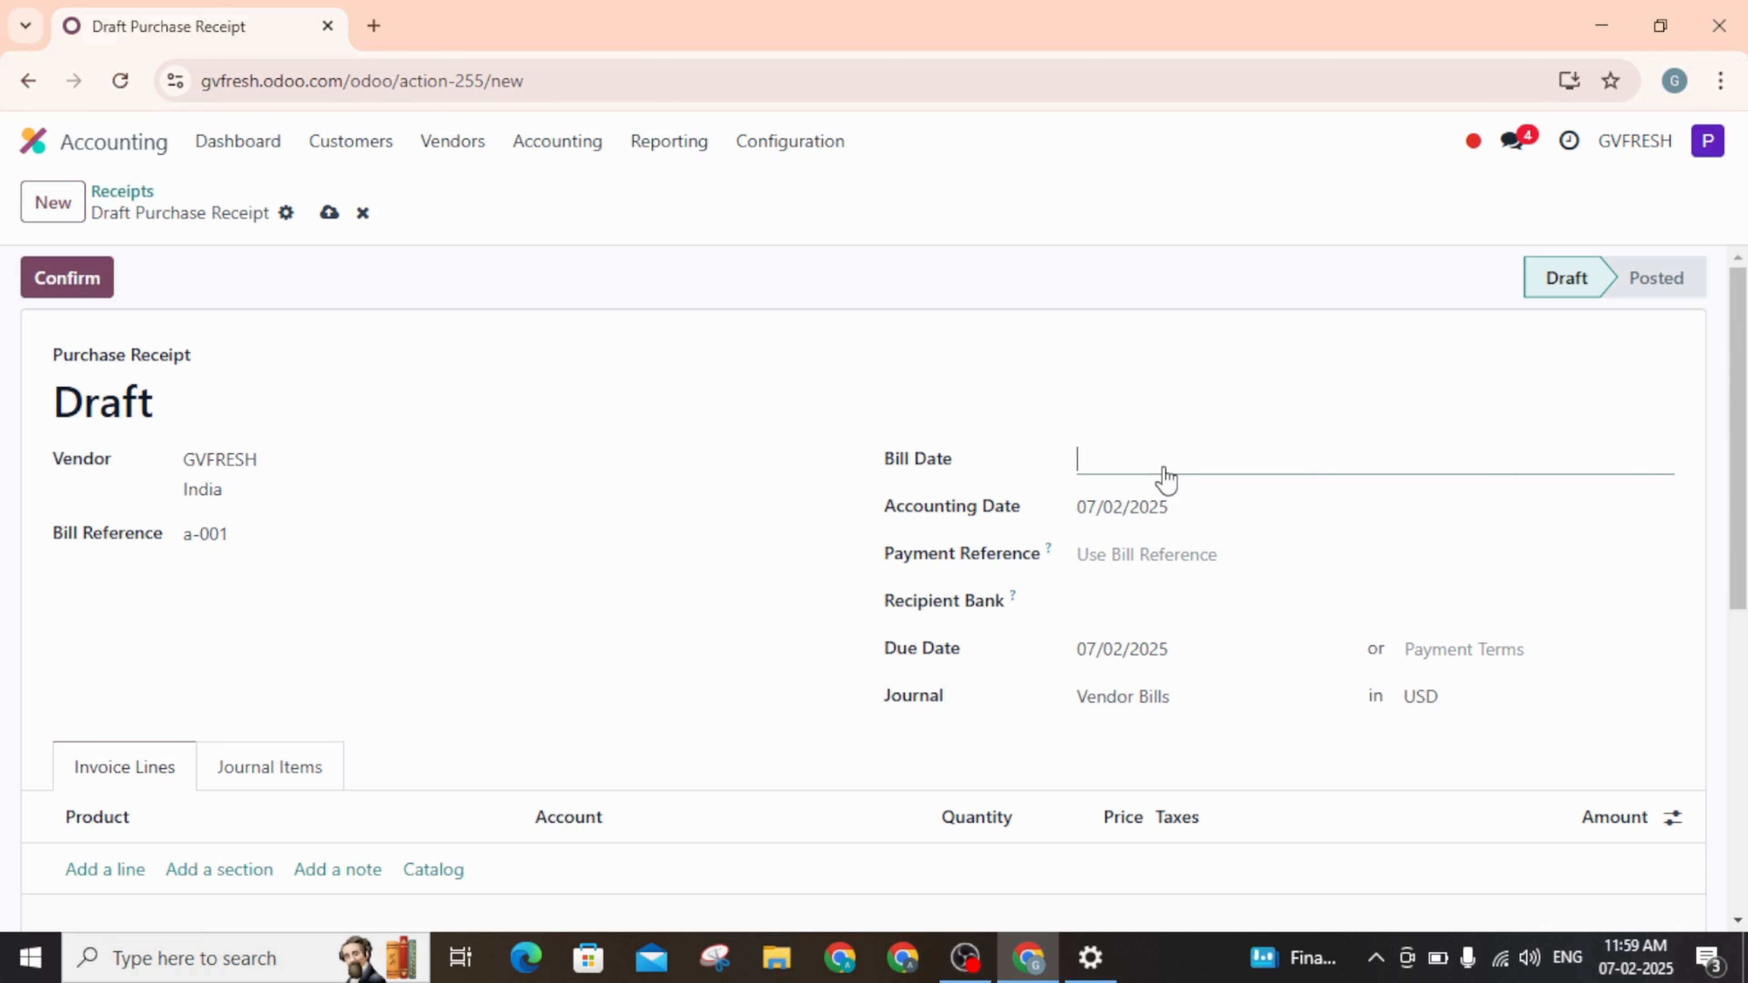
left_click(1523, 728)
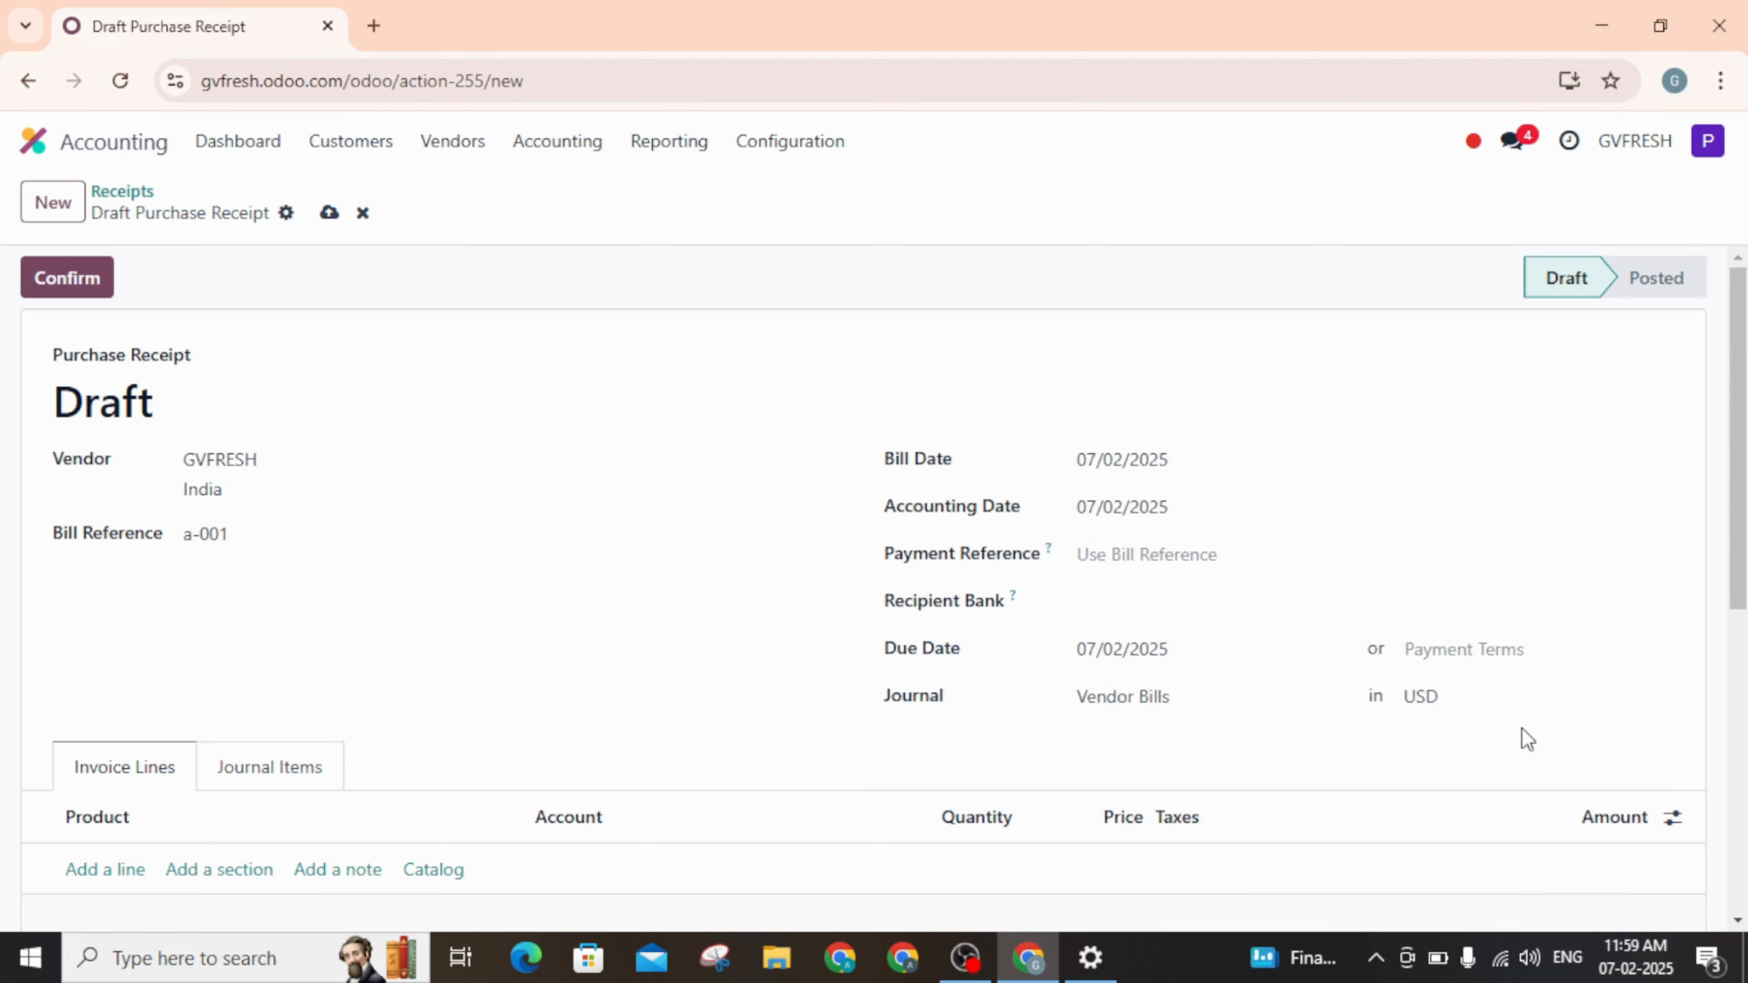
scroll(860, 599, "down", 2)
scroll(963, 601, "up", 1)
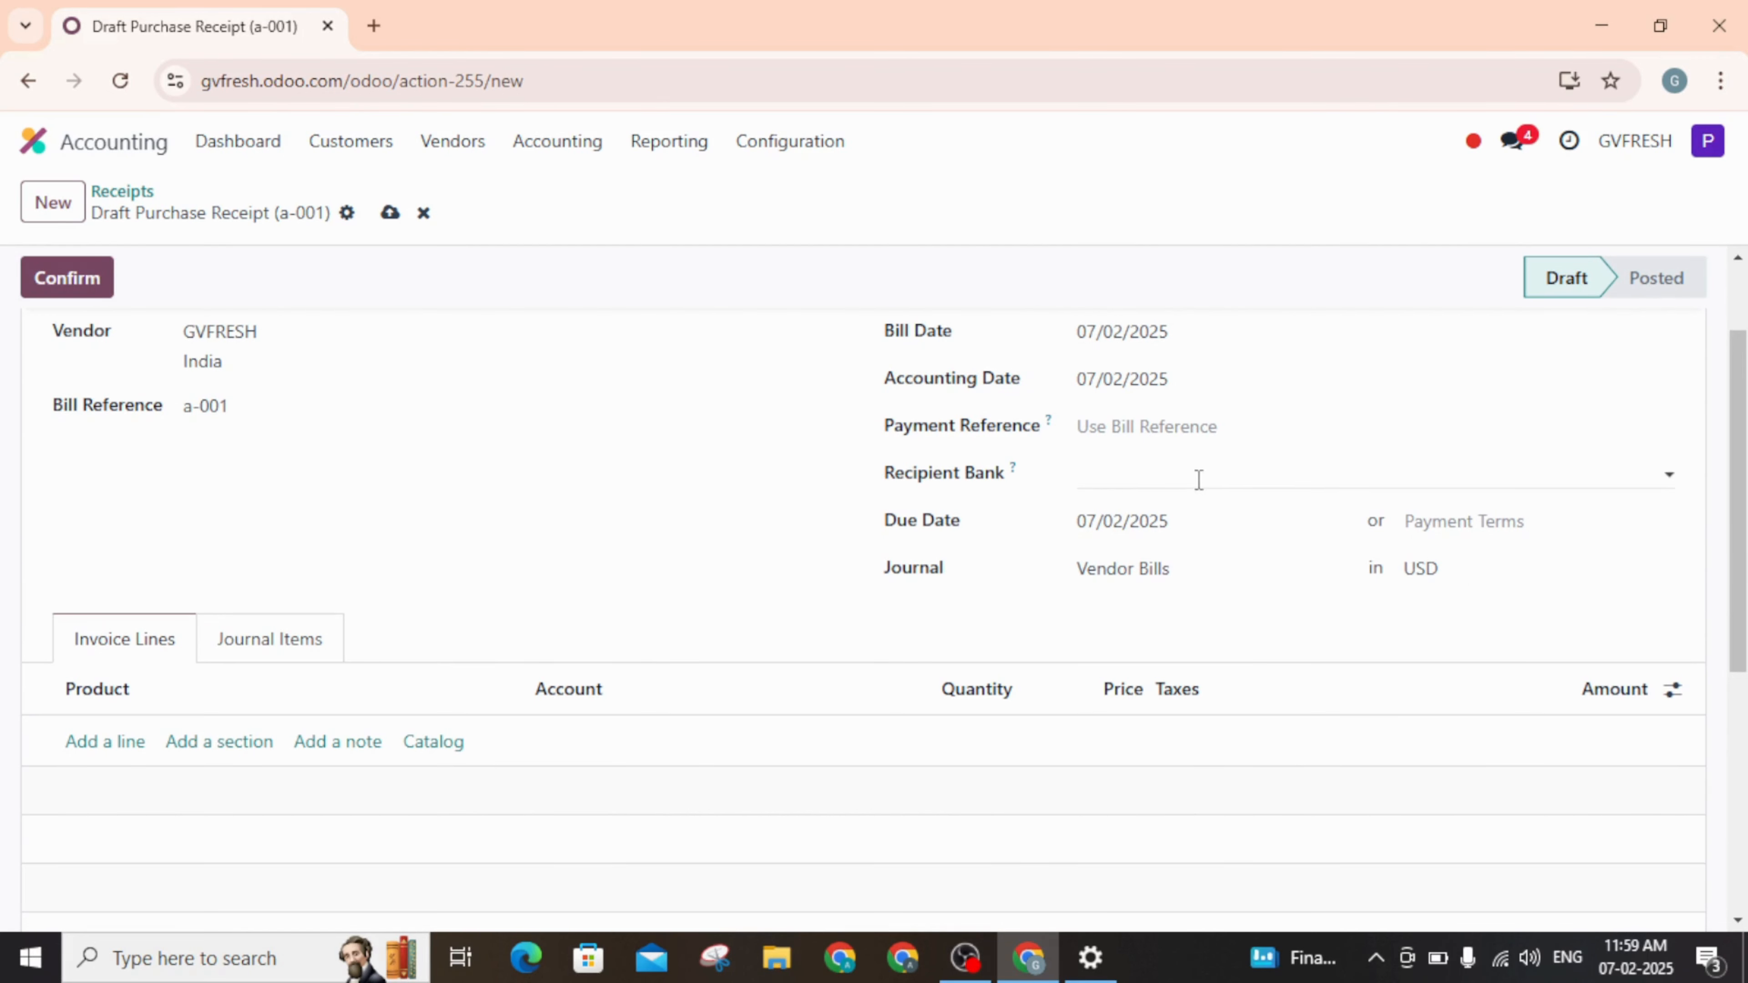
scroll(1178, 421, "up", 2)
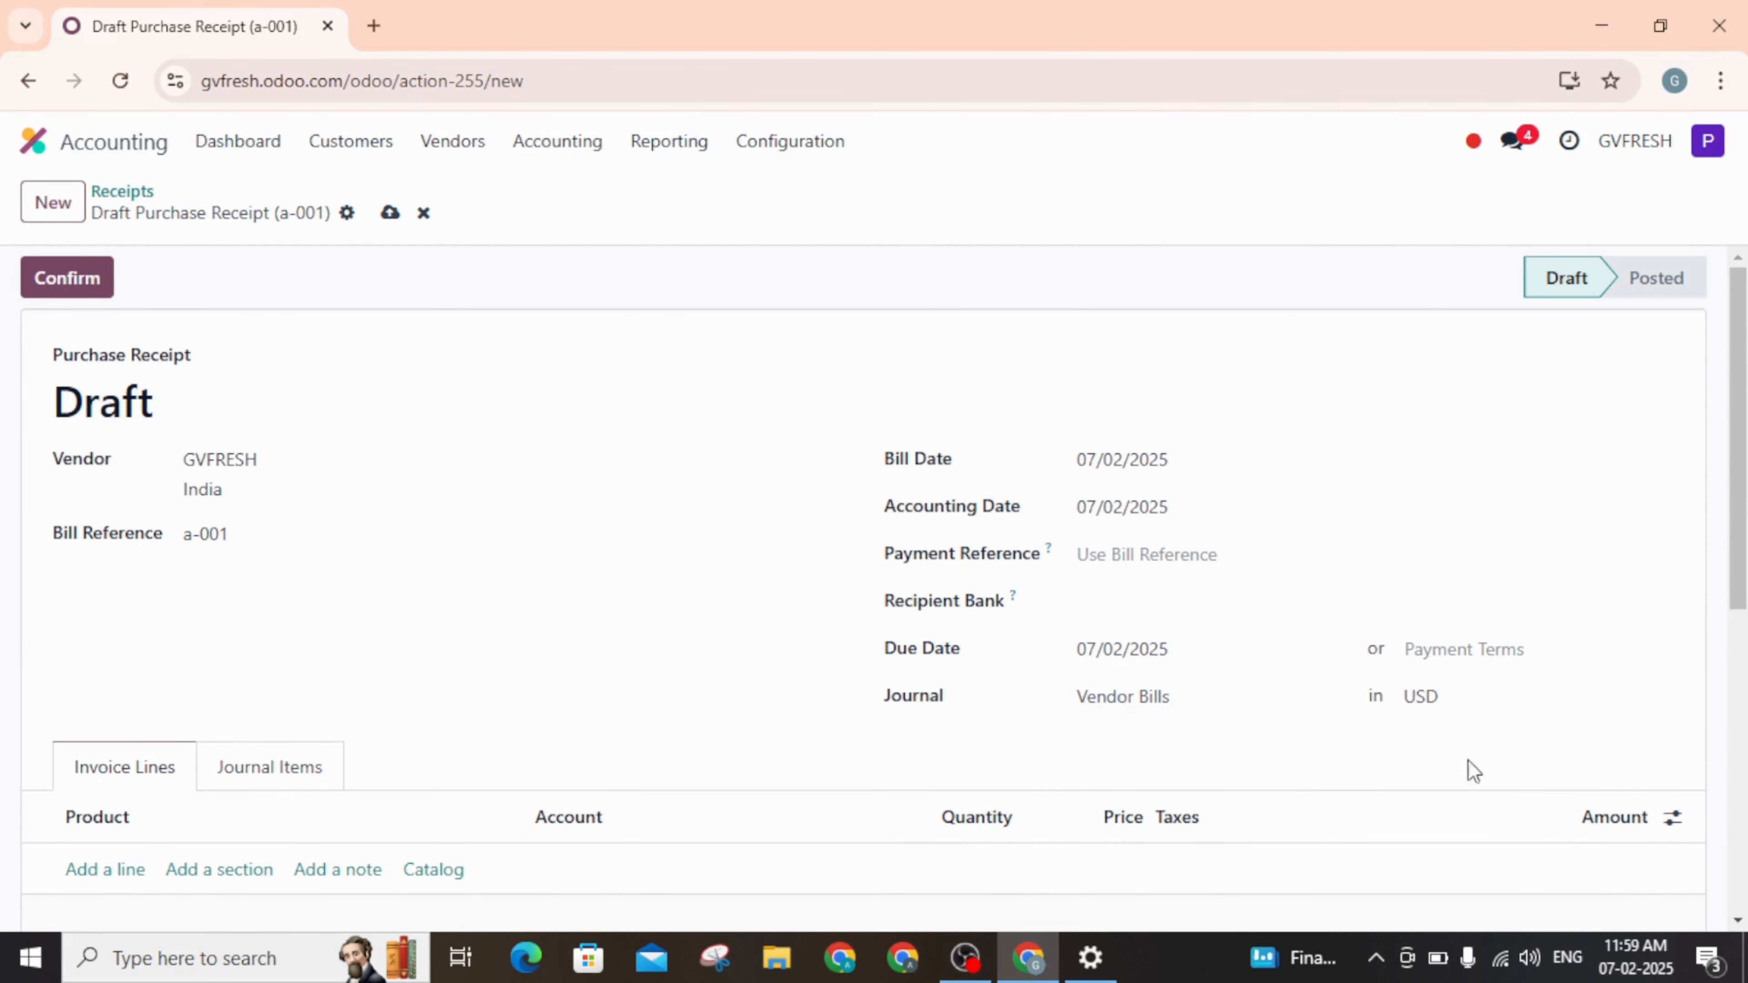
left_click(1514, 696)
left_click(1464, 774)
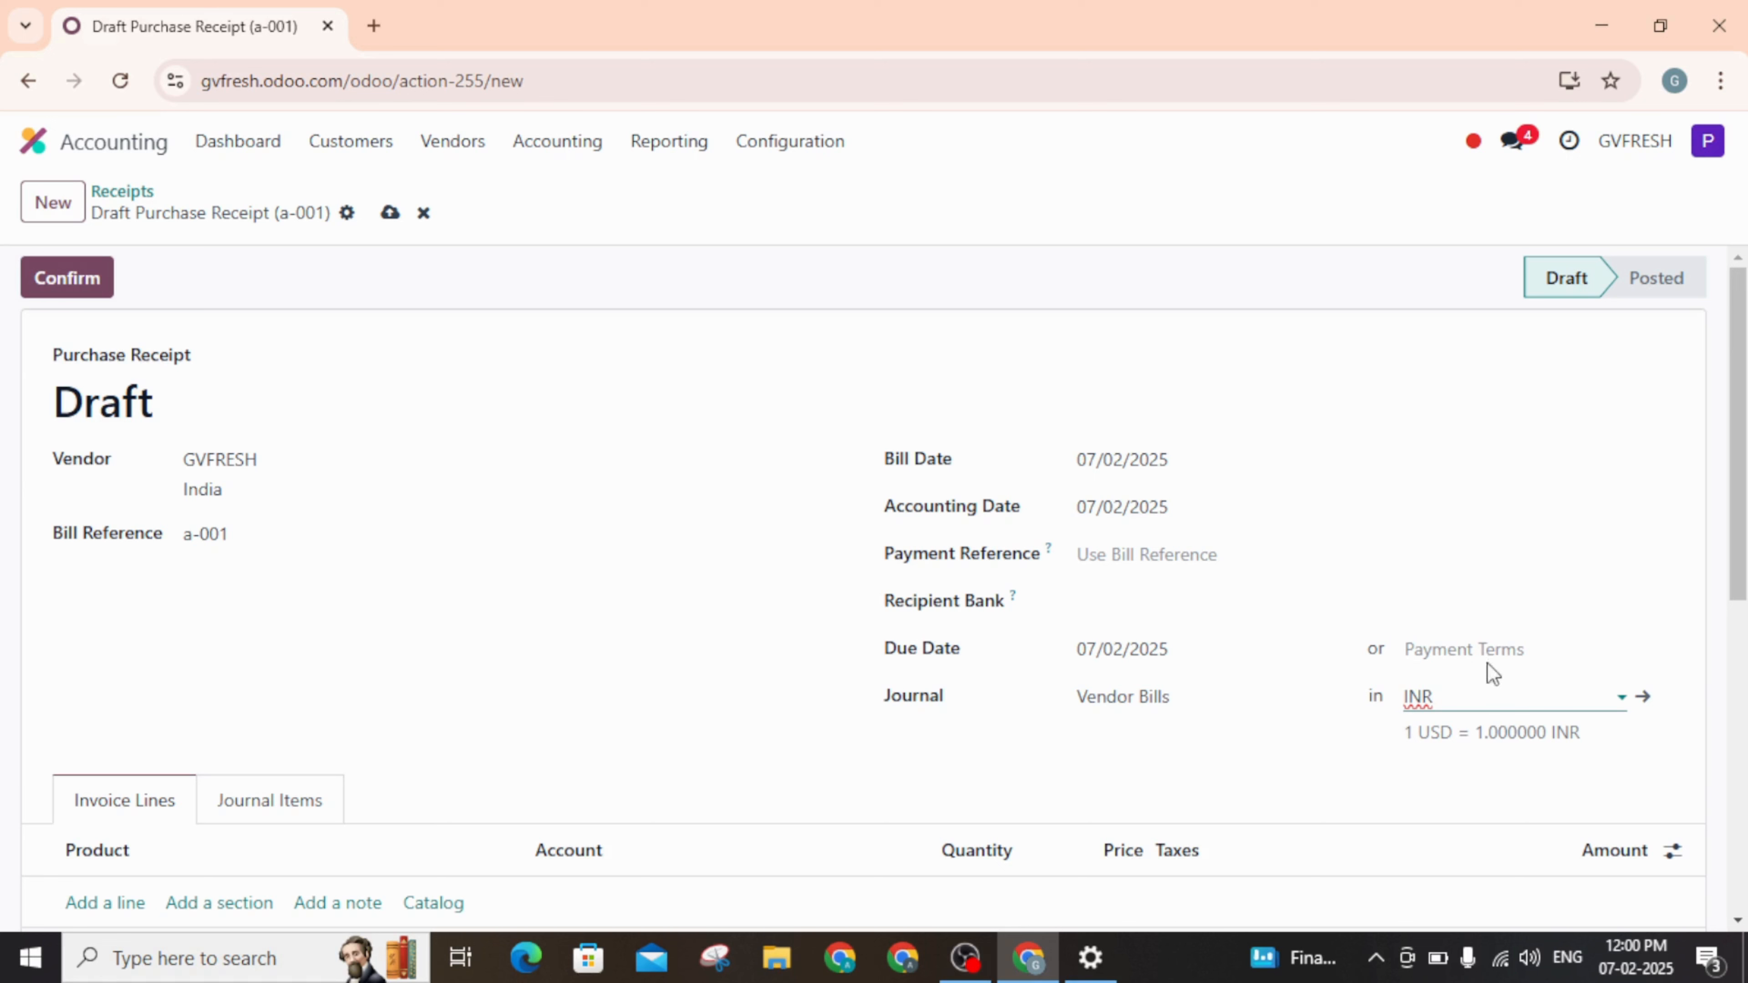
left_click(1514, 698)
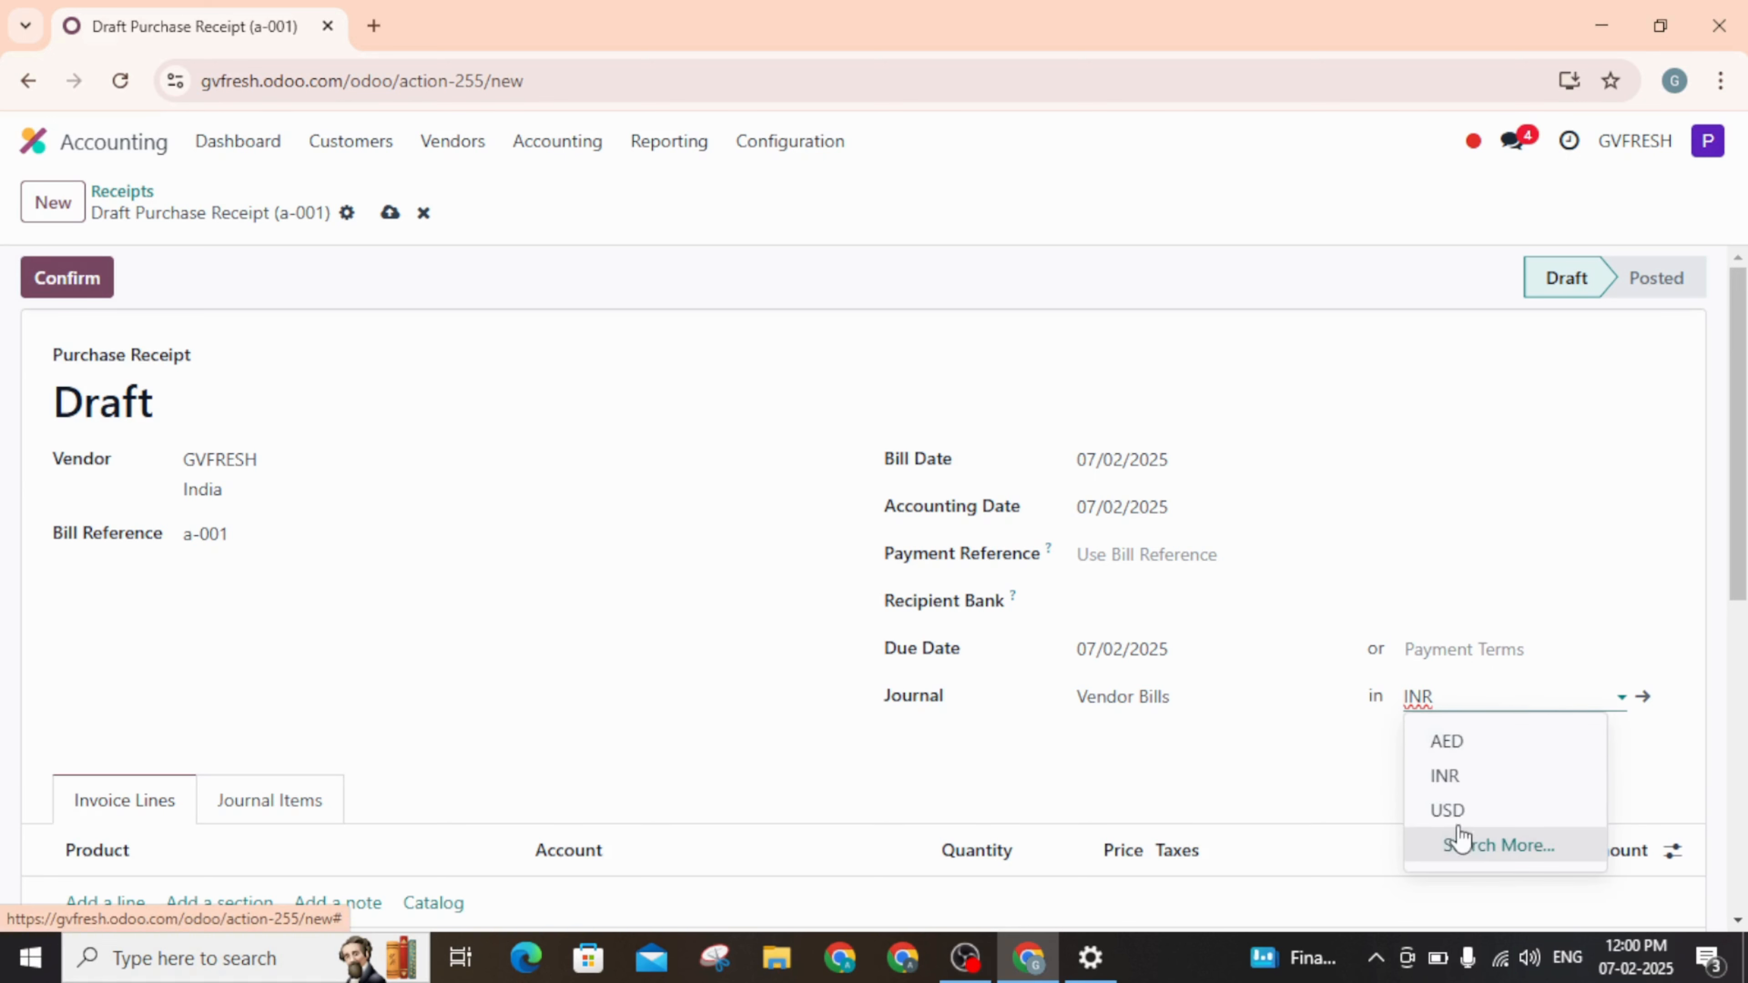
left_click(1441, 781)
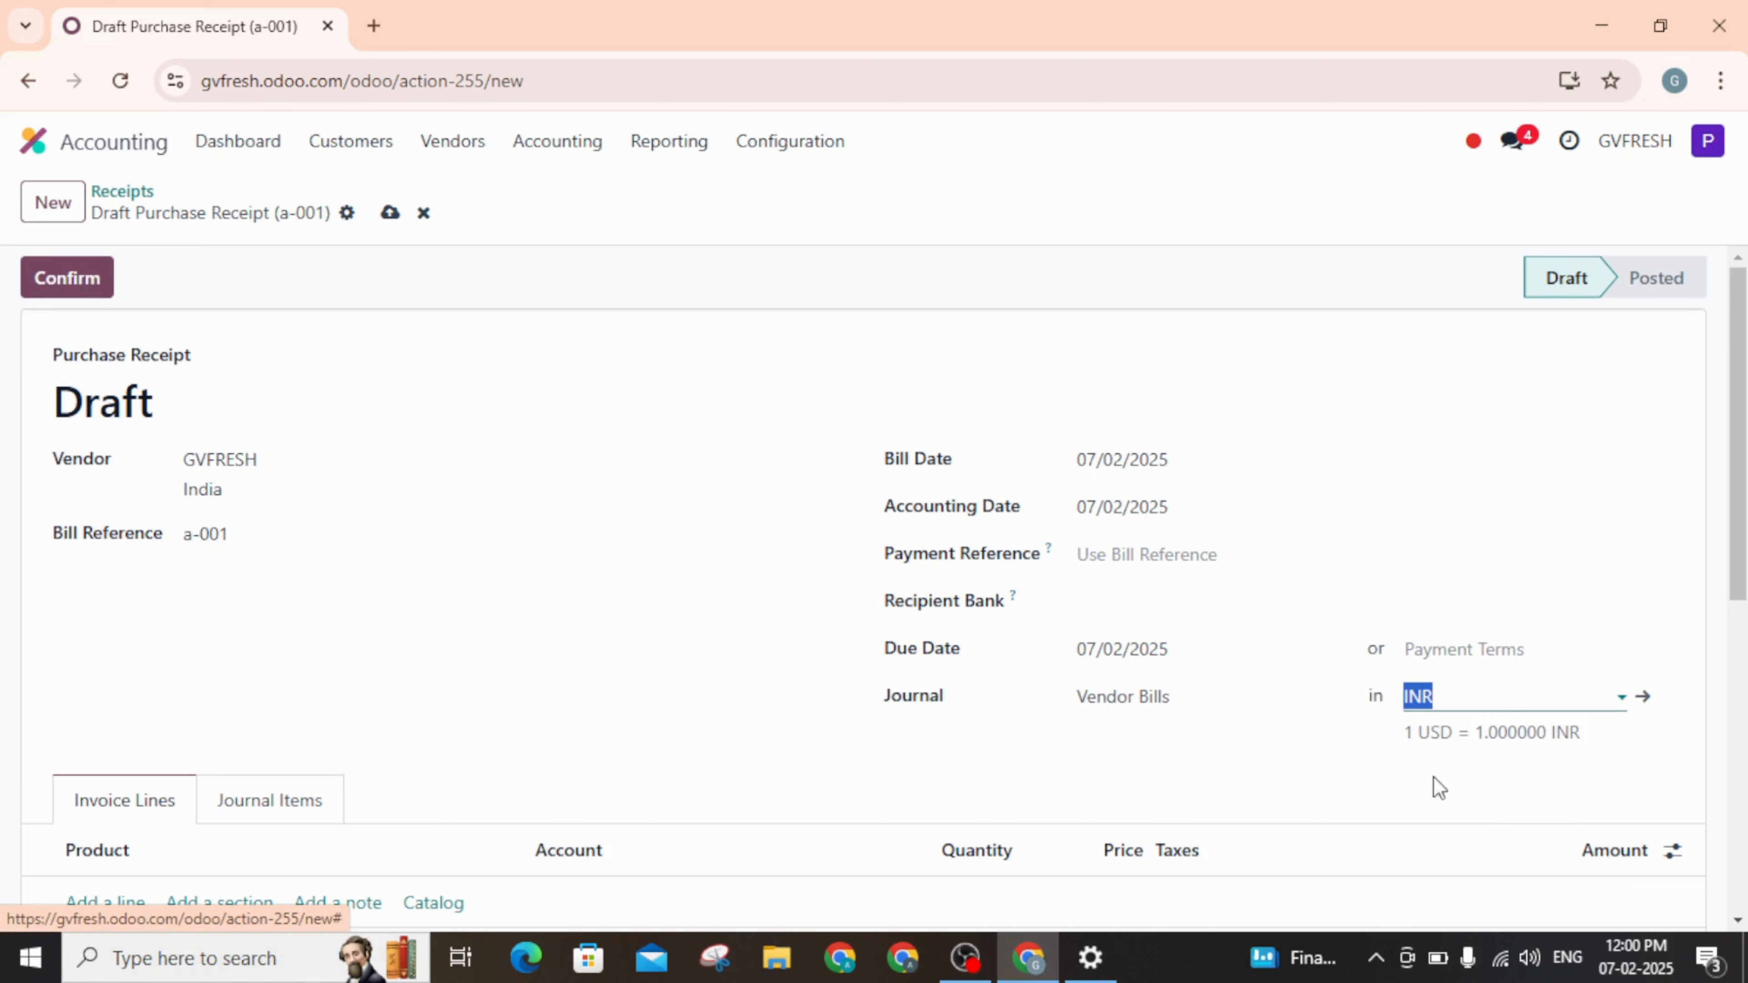
Step: Add an invoice line to the receipt with a newly created product named "pen"
scroll(543, 622, "down", 3)
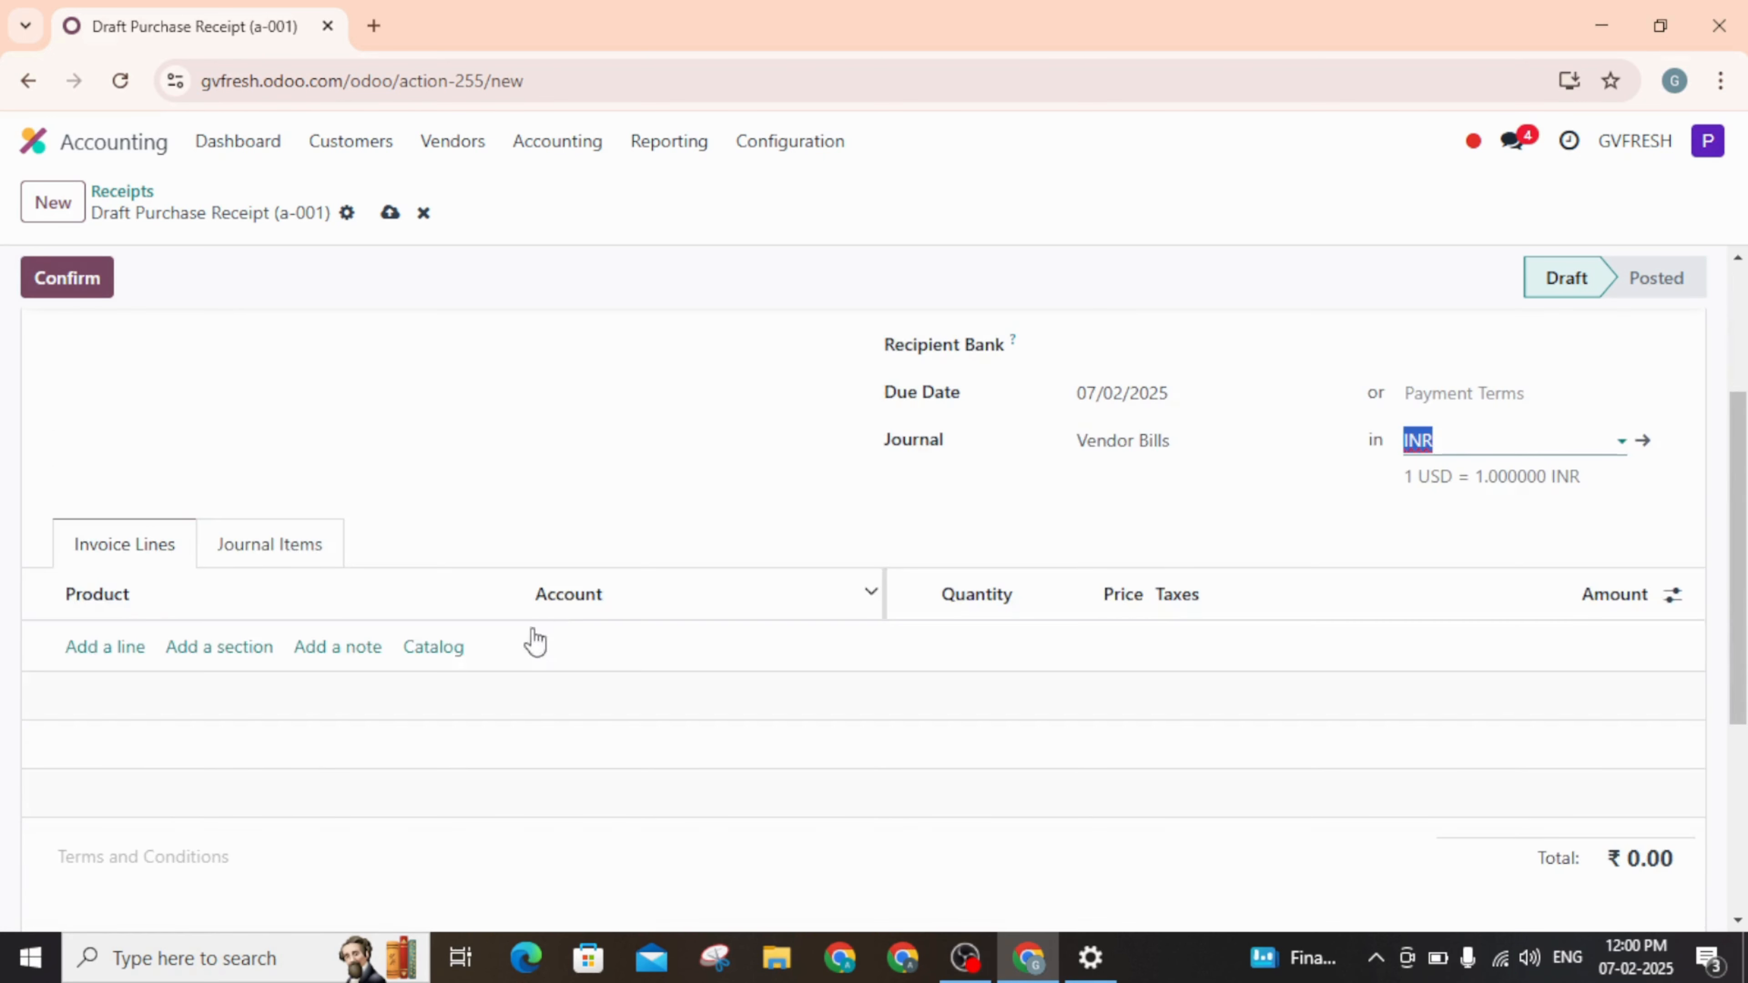
left_click(93, 663)
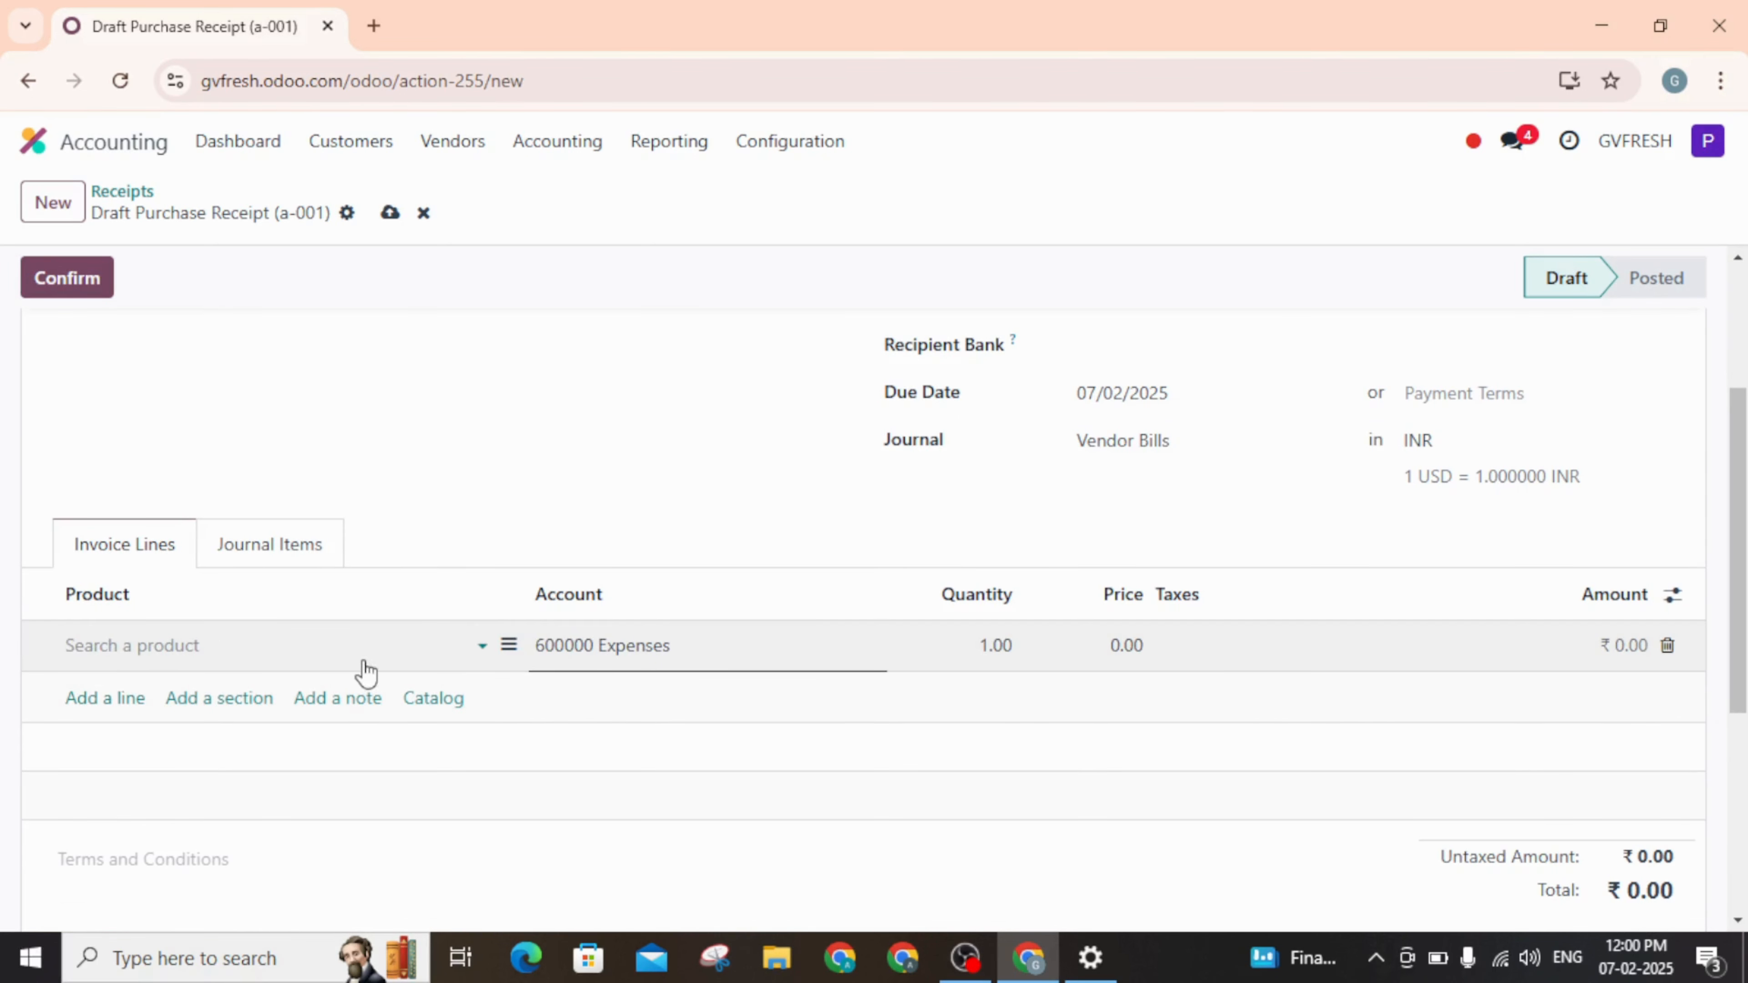
left_click(361, 645)
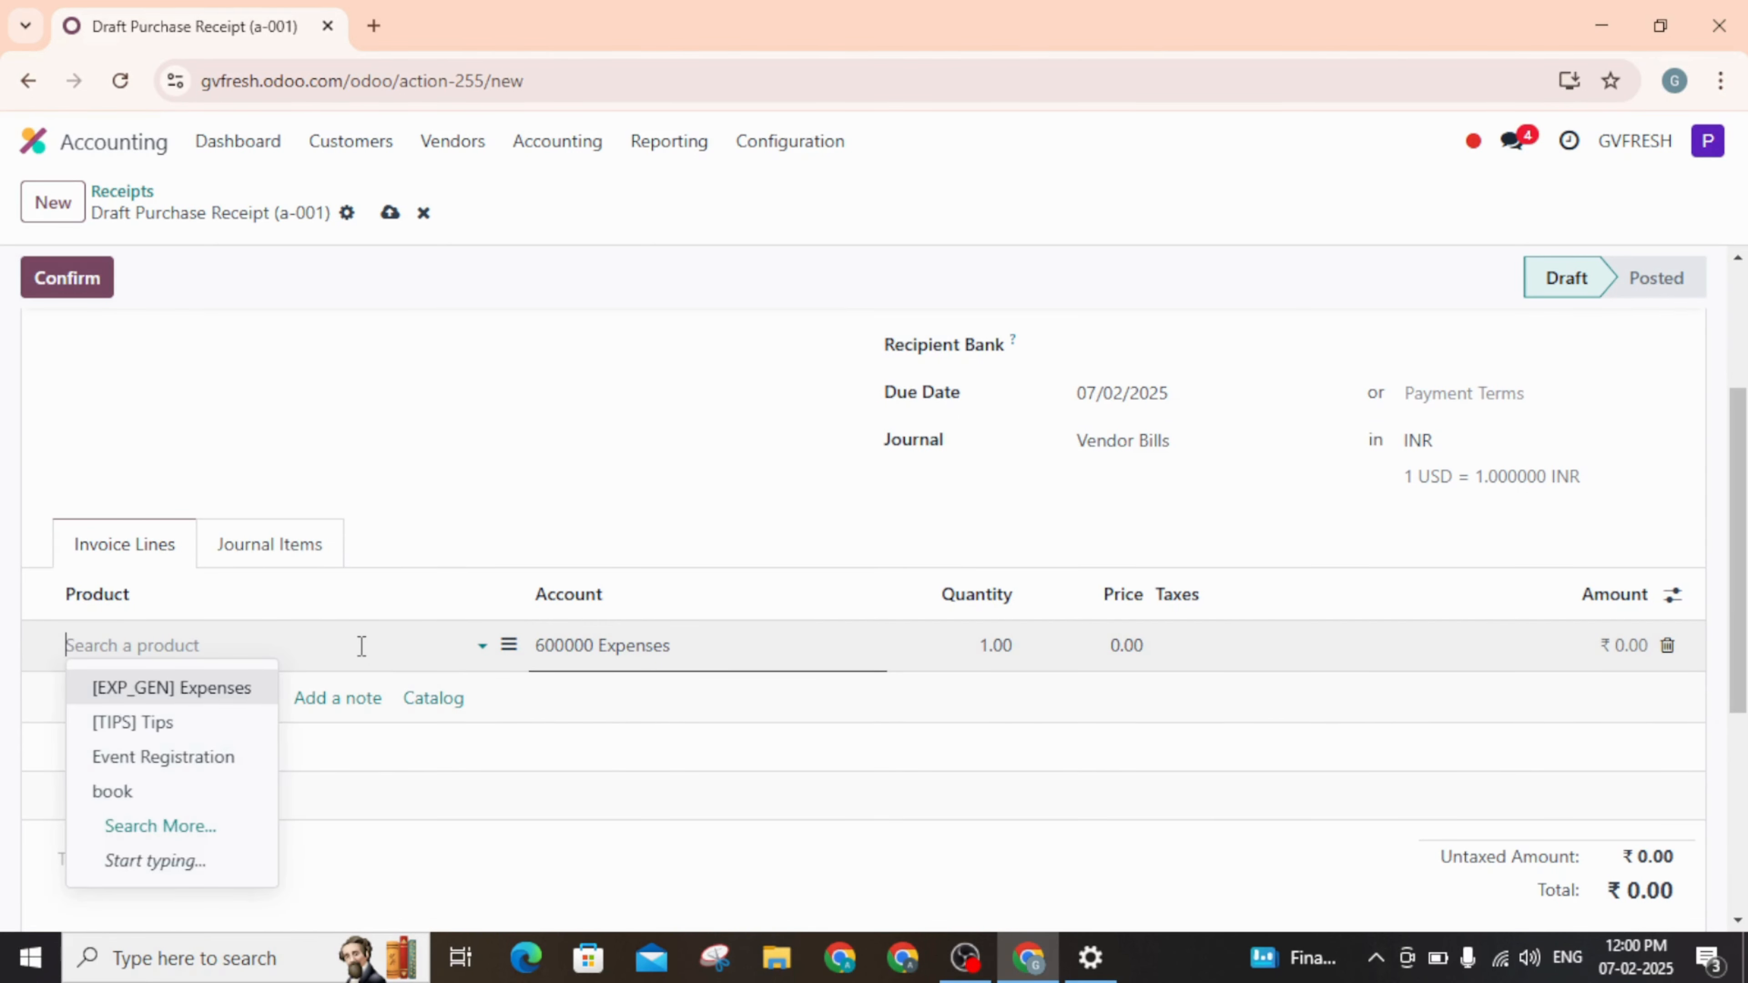
type("pen")
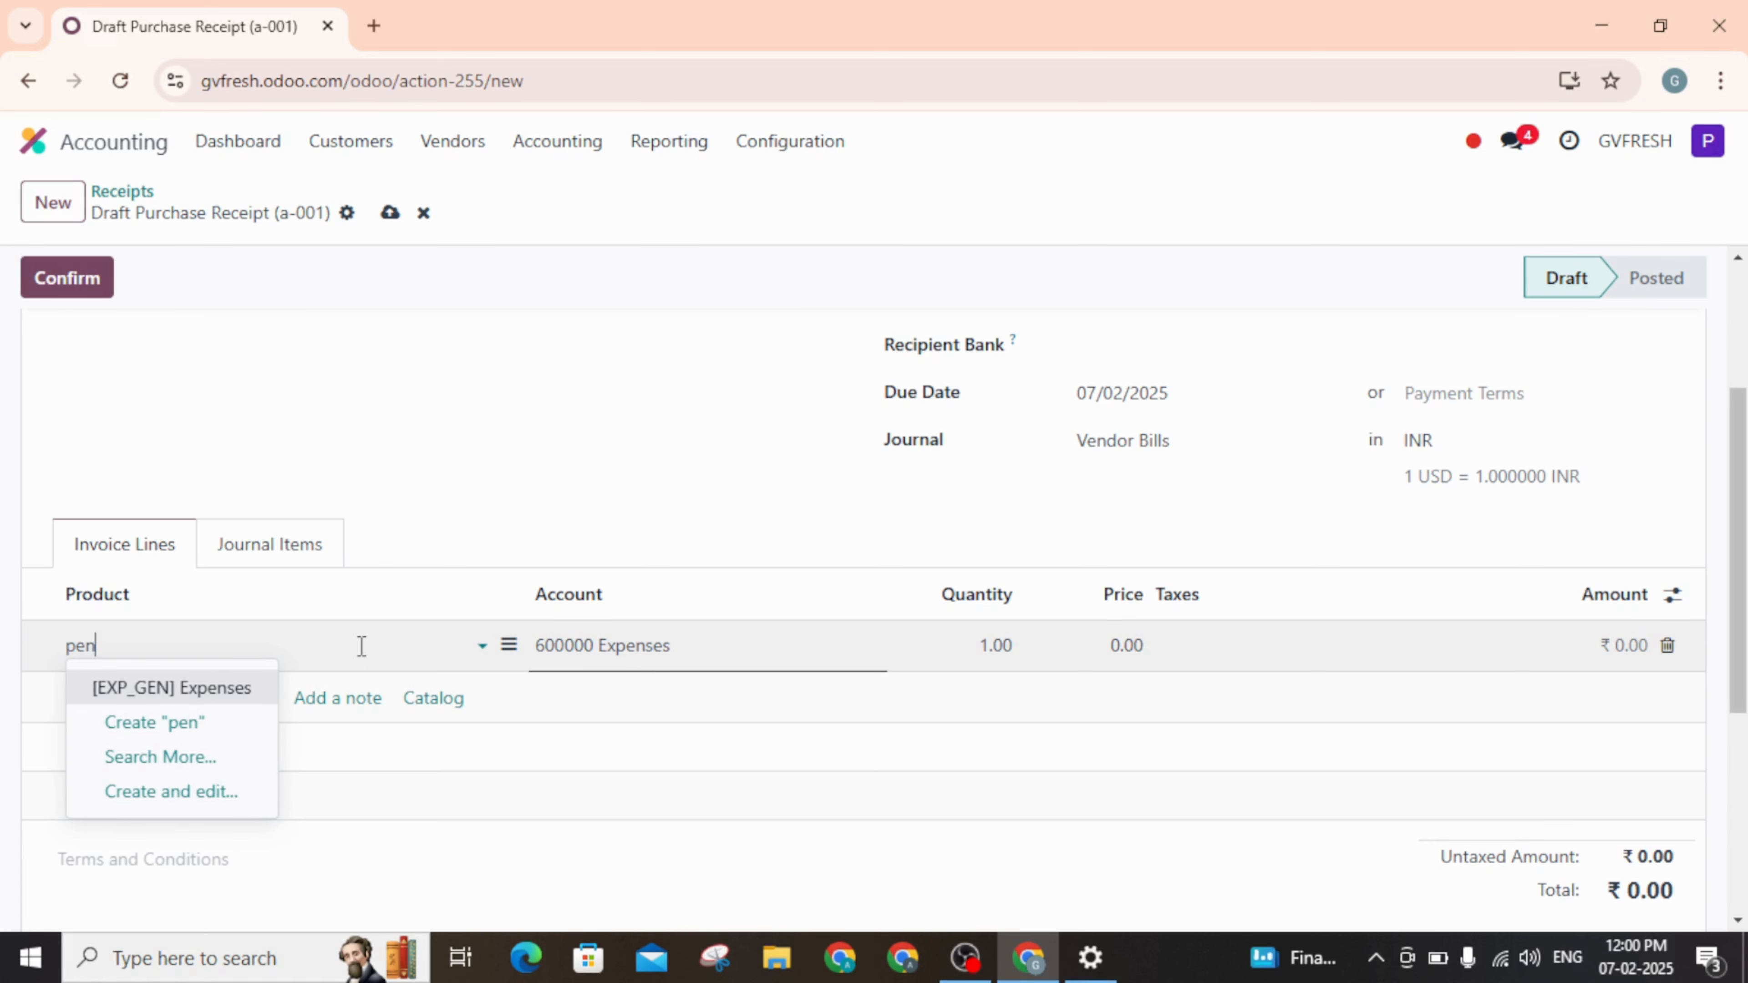
left_click(210, 724)
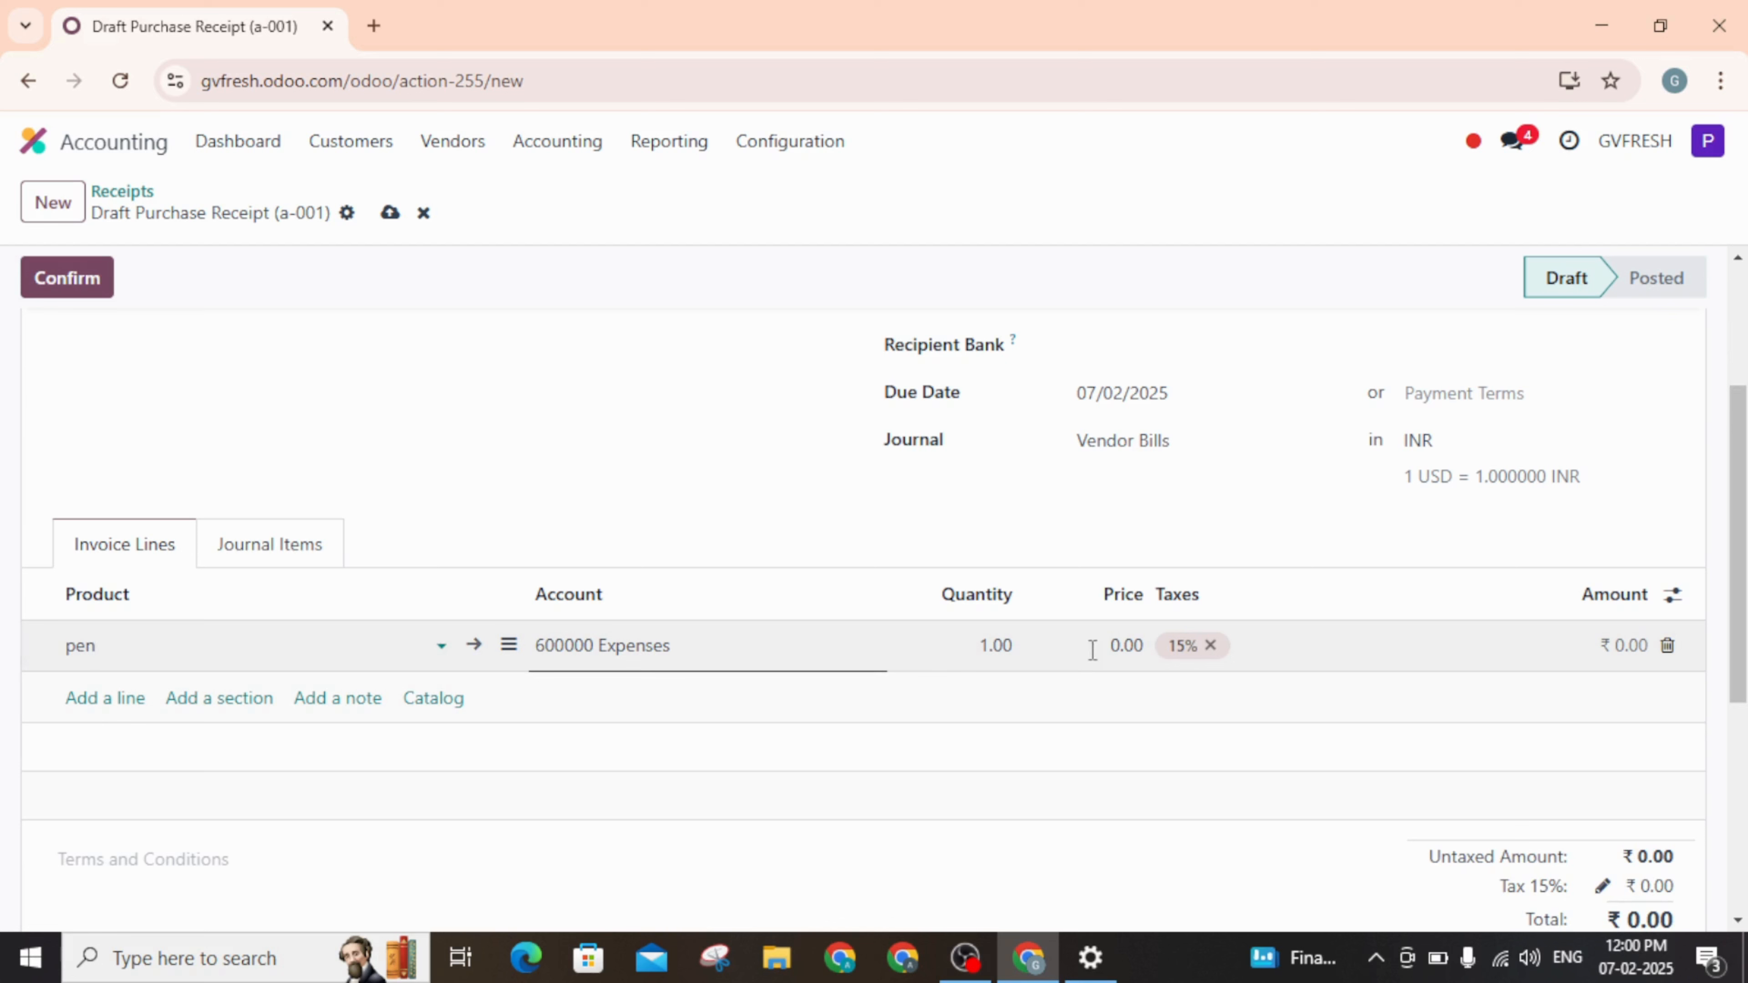
Step: Set the pen line's price to 5 and its quantity to 100
left_click(1122, 645)
type("5")
left_click(995, 647)
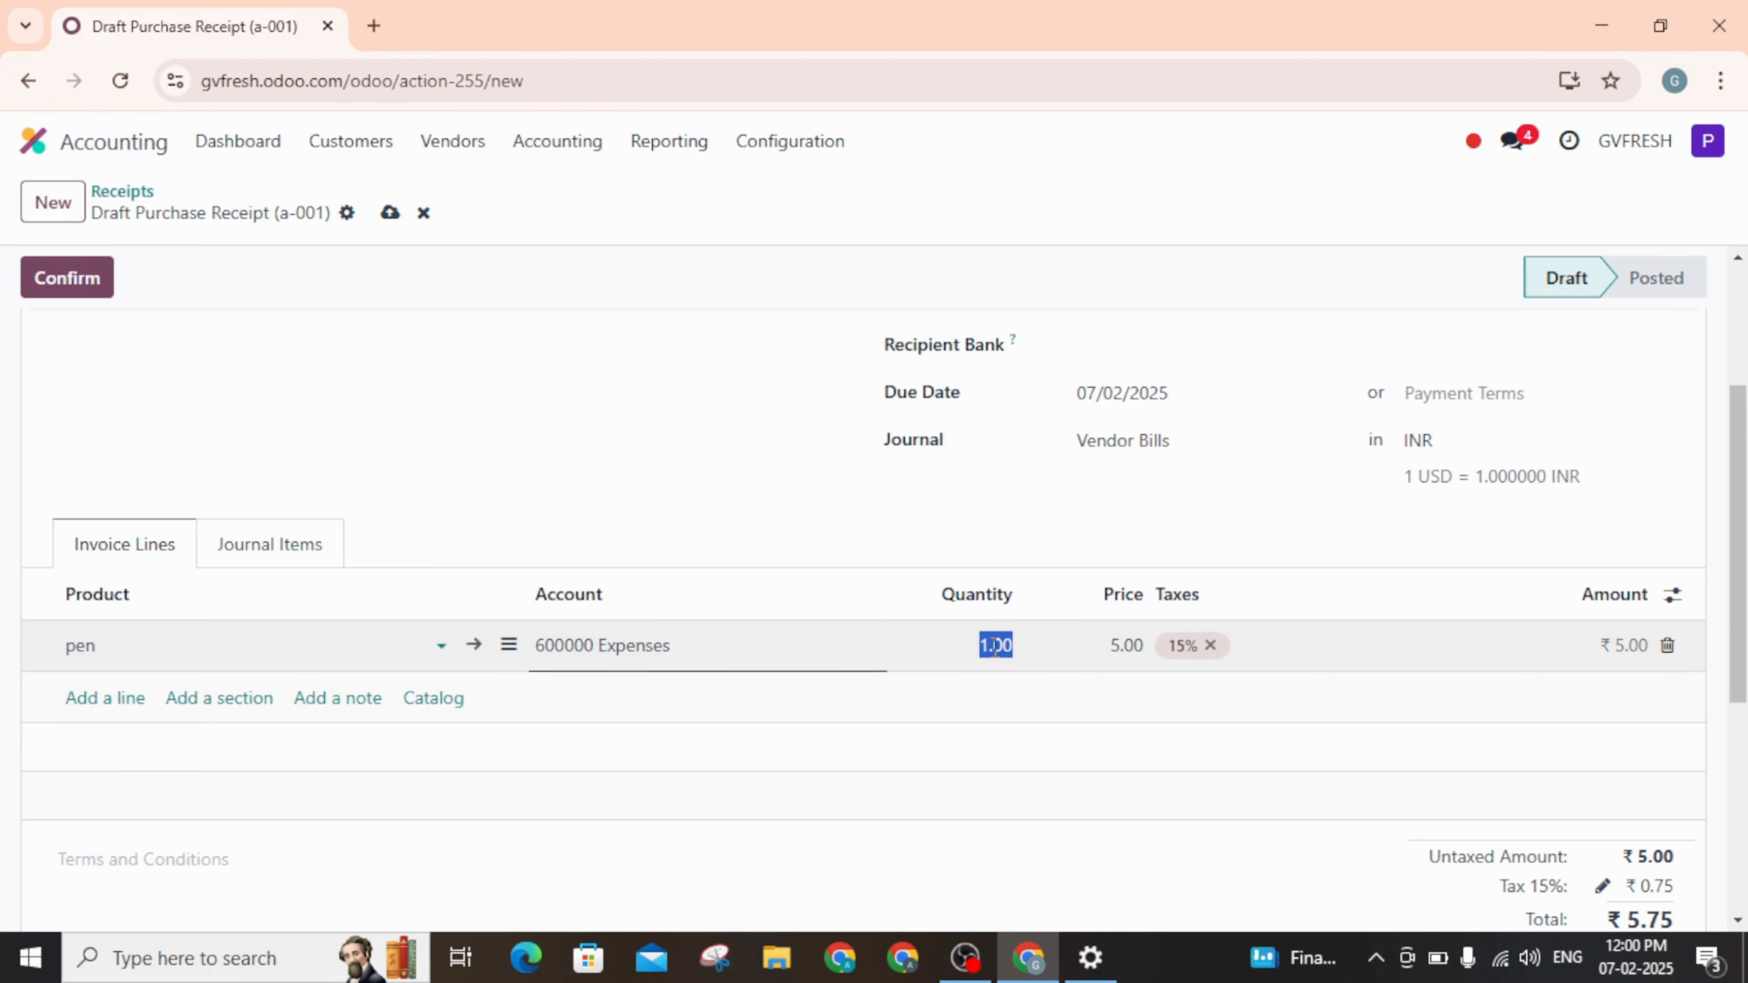
type("100")
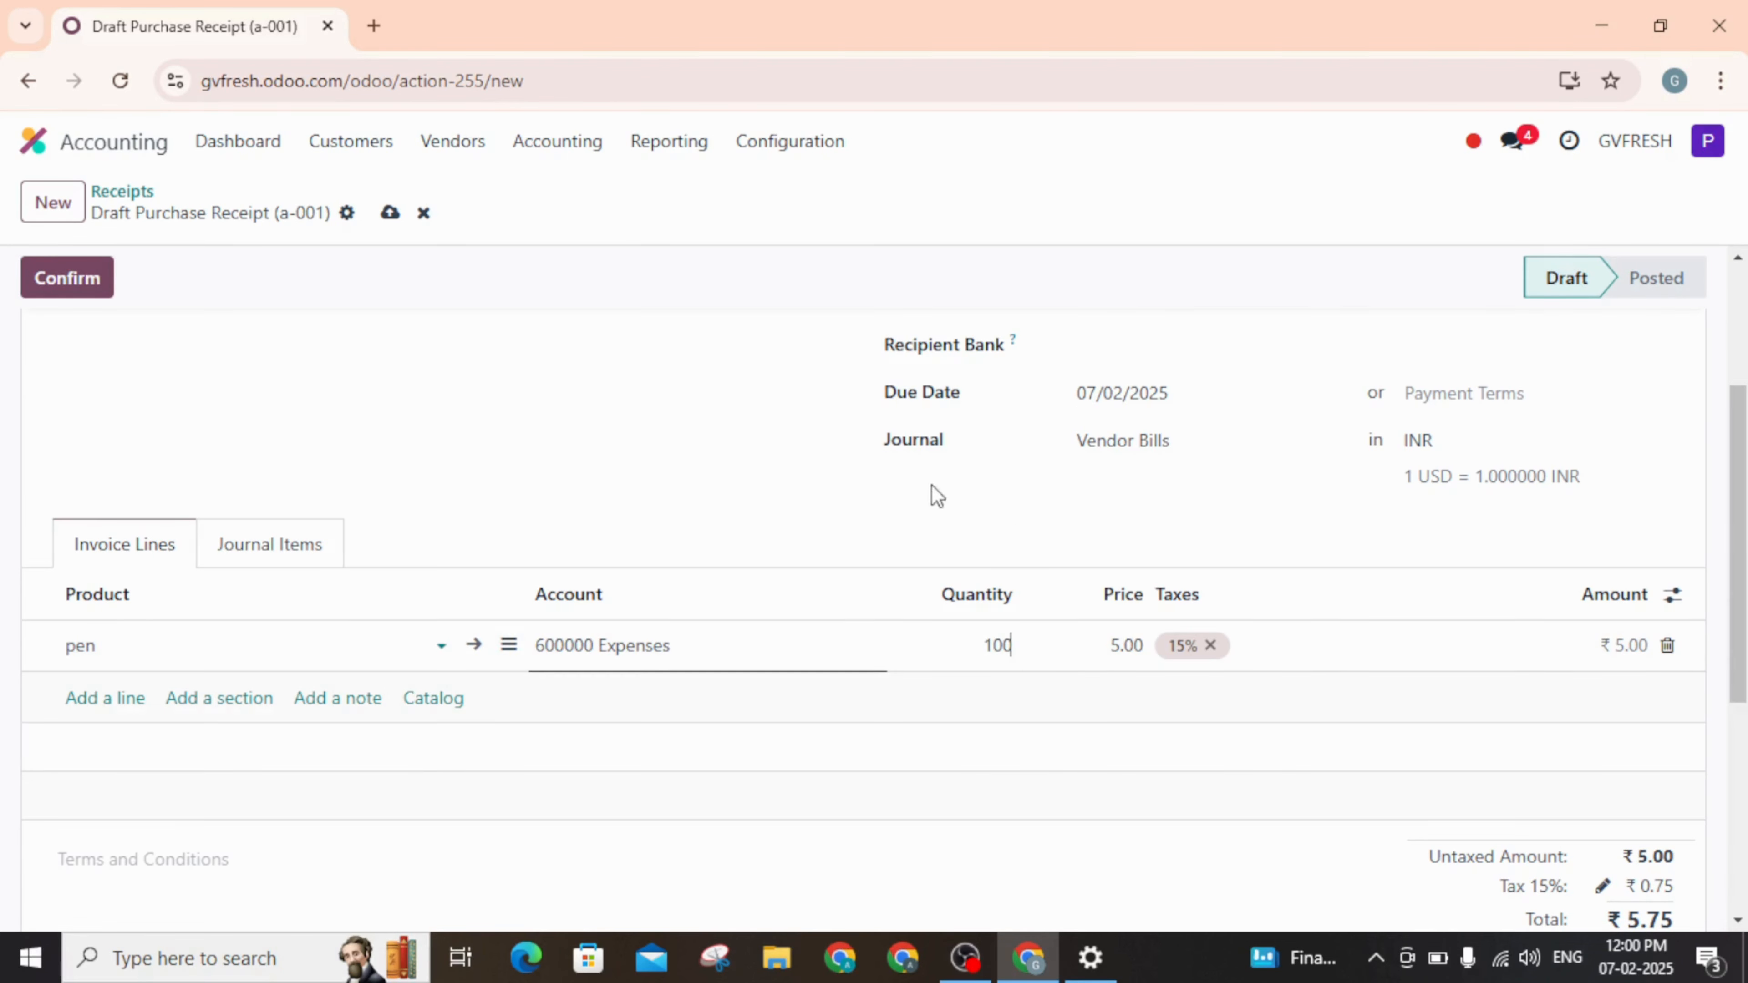
left_click(733, 432)
Step: Remove the 15% tax from the pen line and confirm the purchase receipt
scroll(1190, 706, "down", 4)
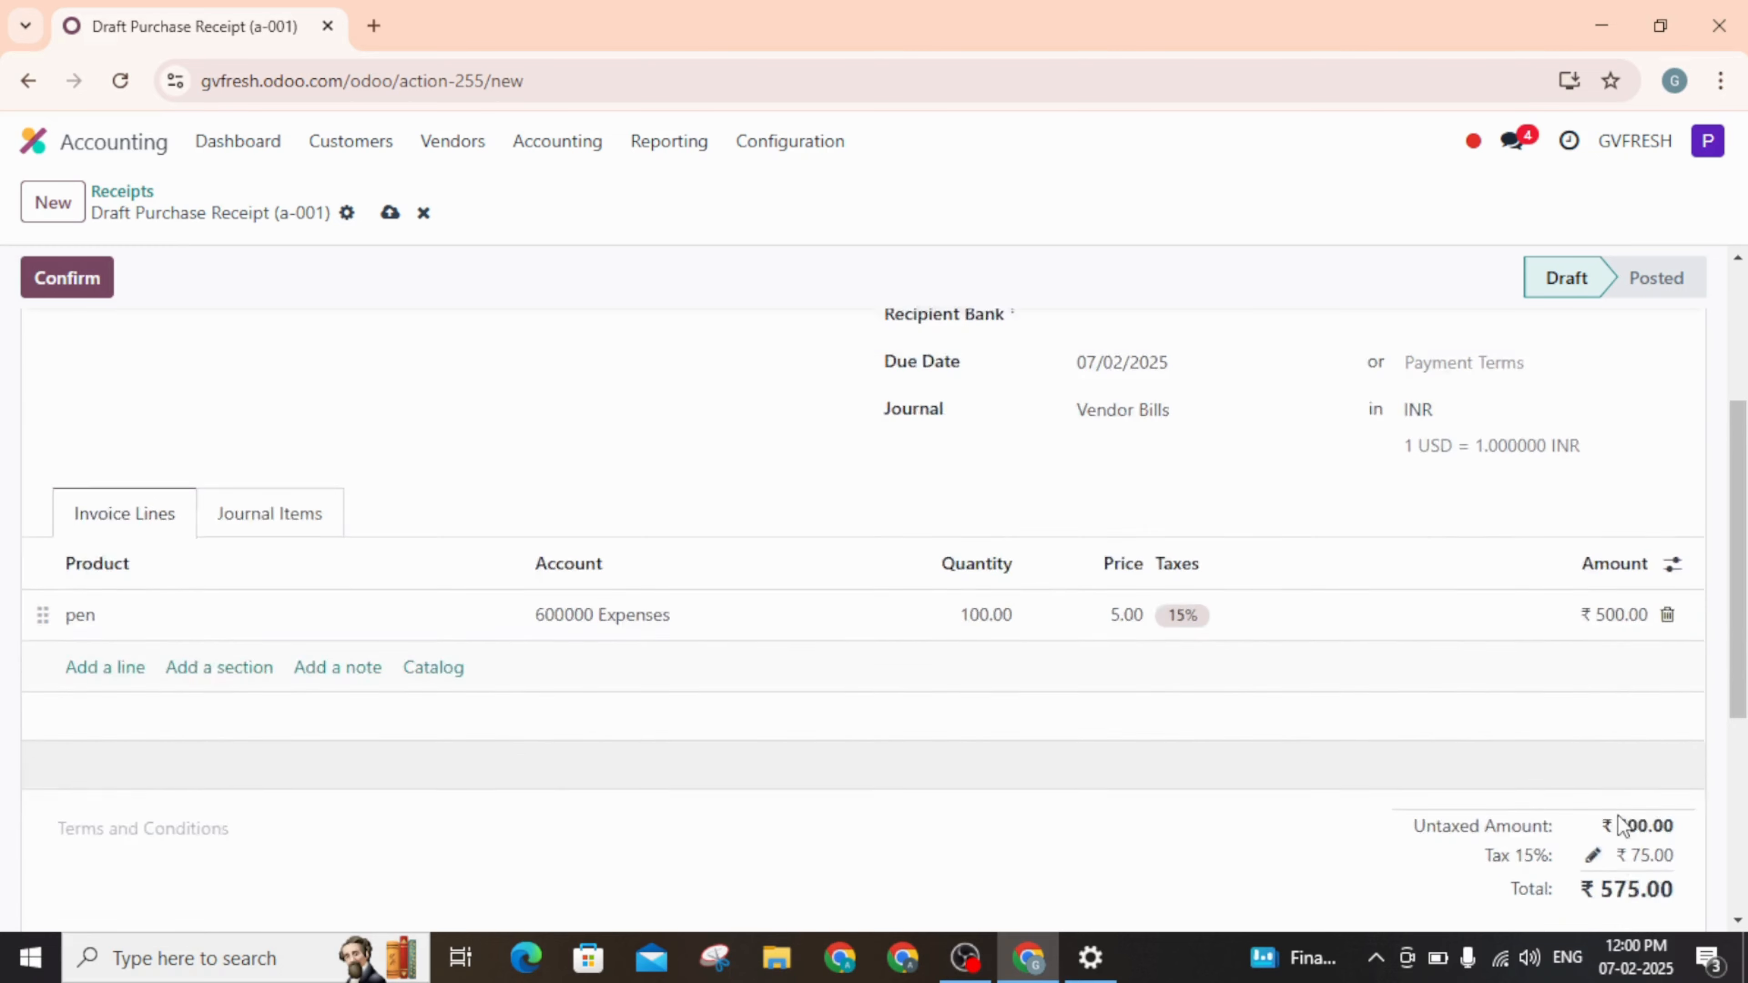
left_click(1182, 406)
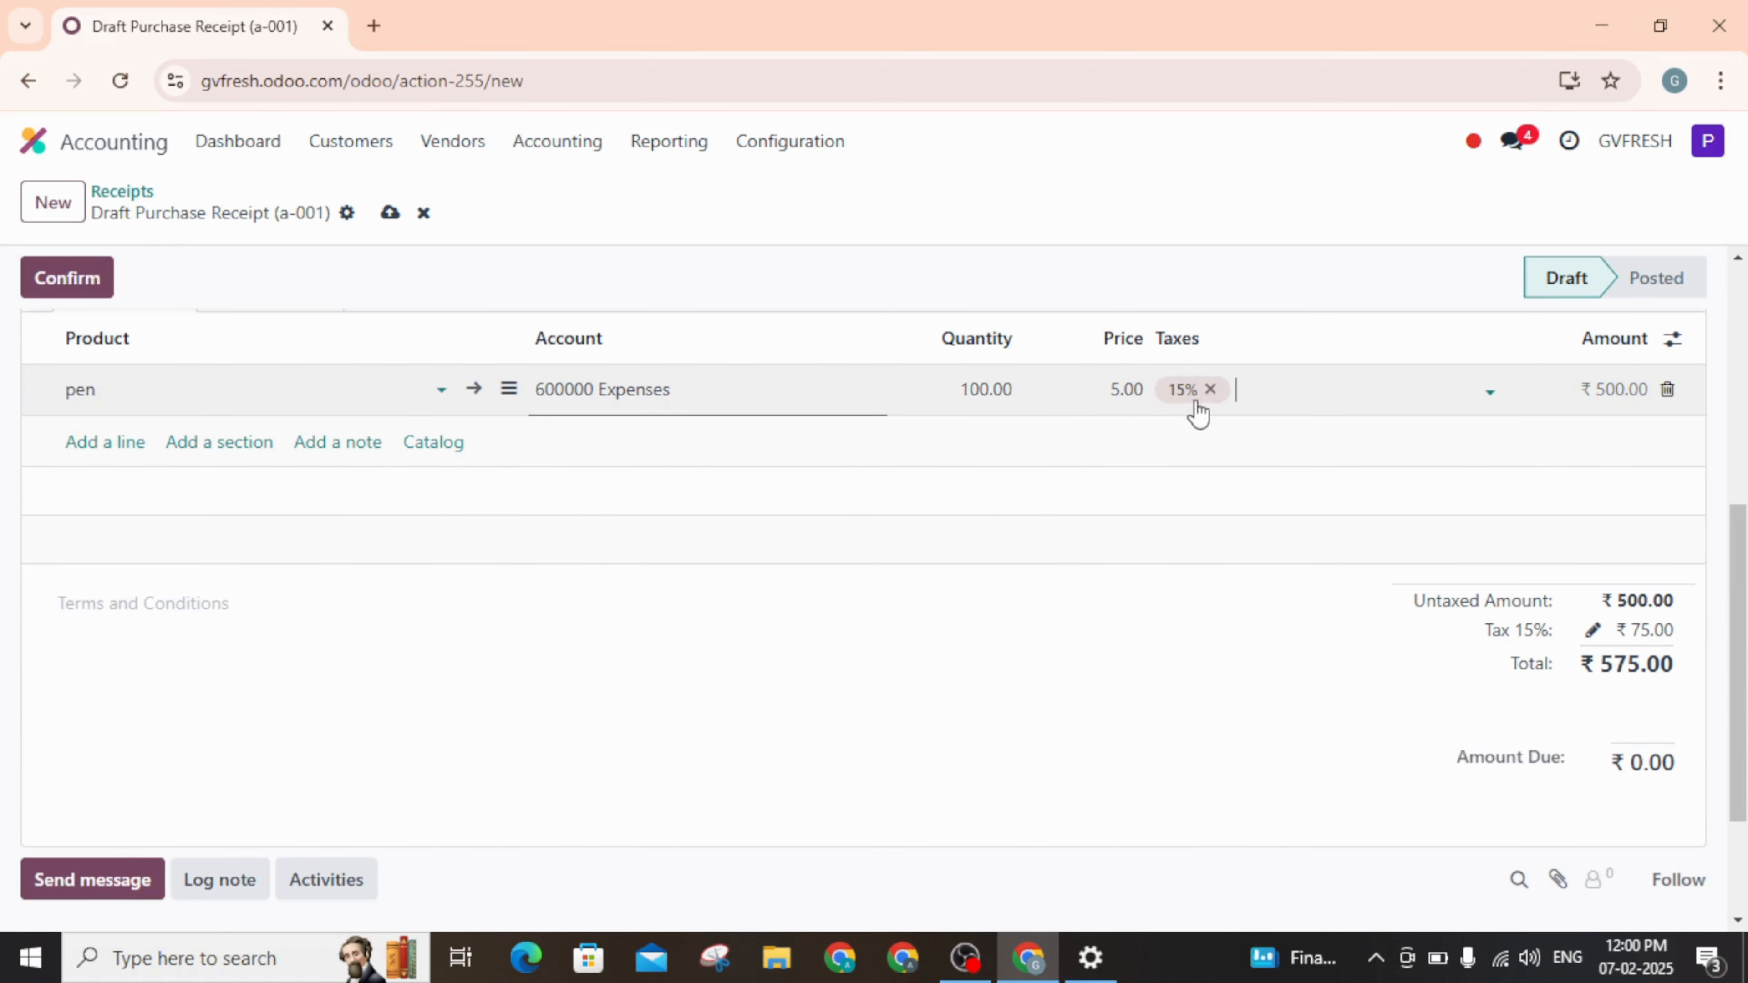
left_click(1211, 391)
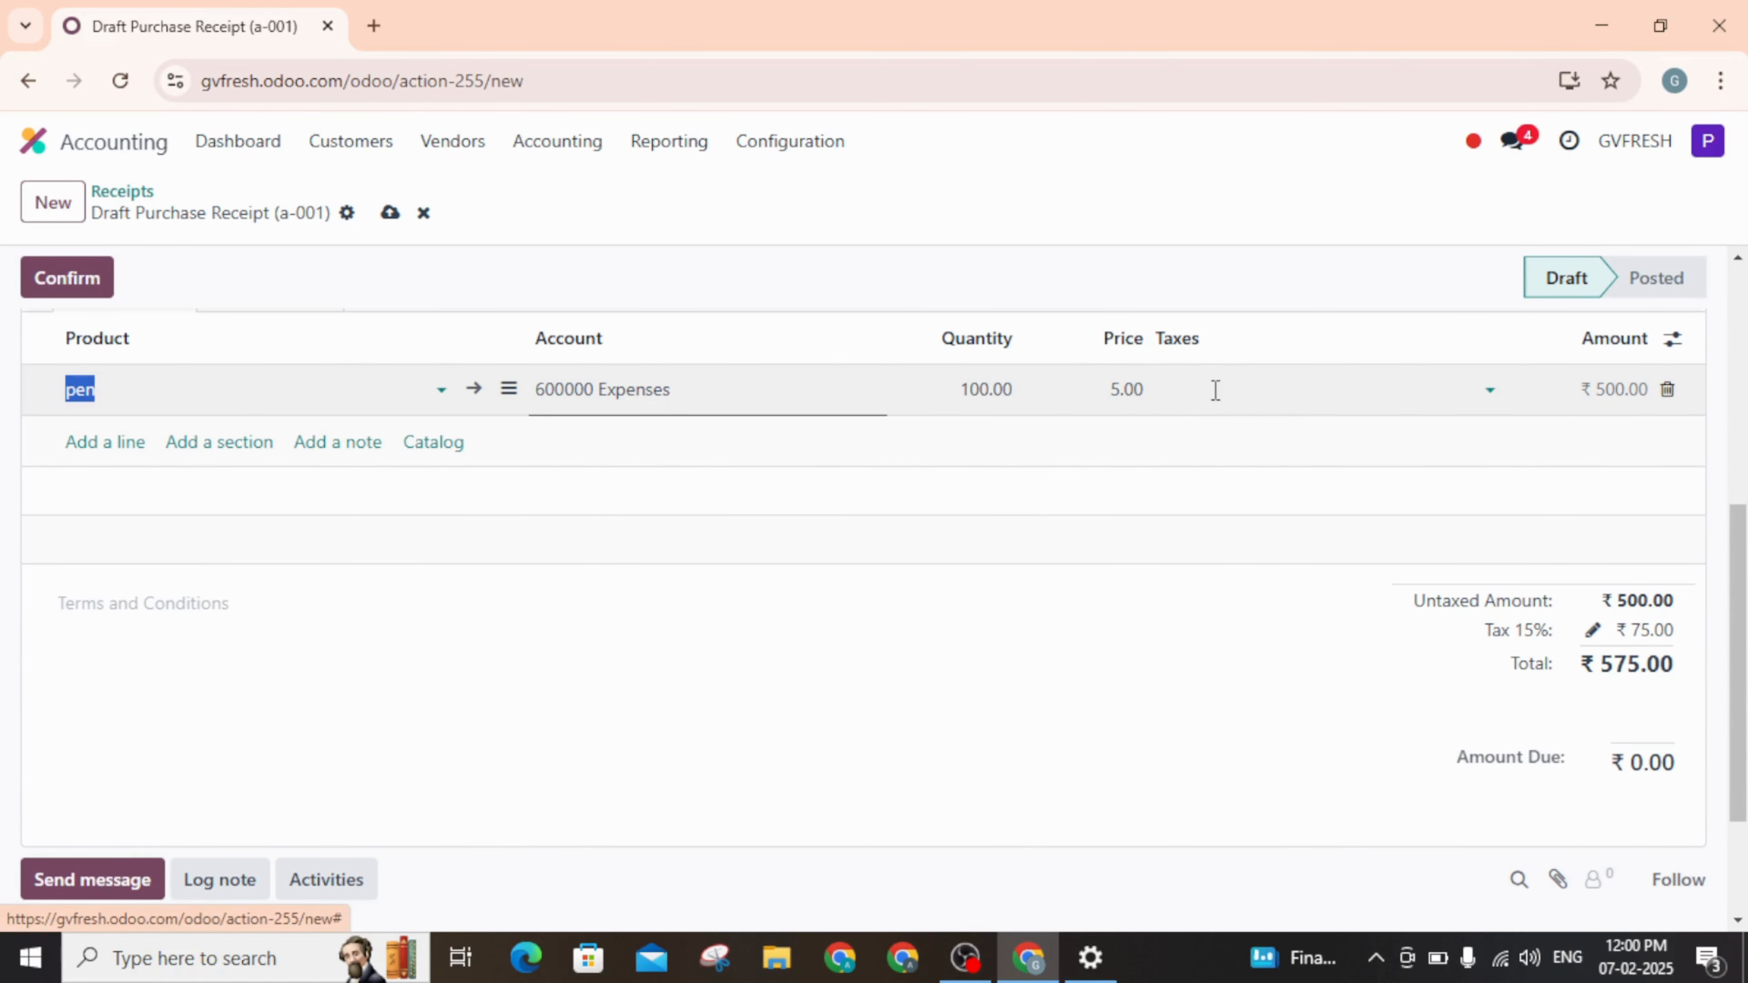
scroll(1307, 749, "up", 2)
scroll(1313, 753, "down", 2)
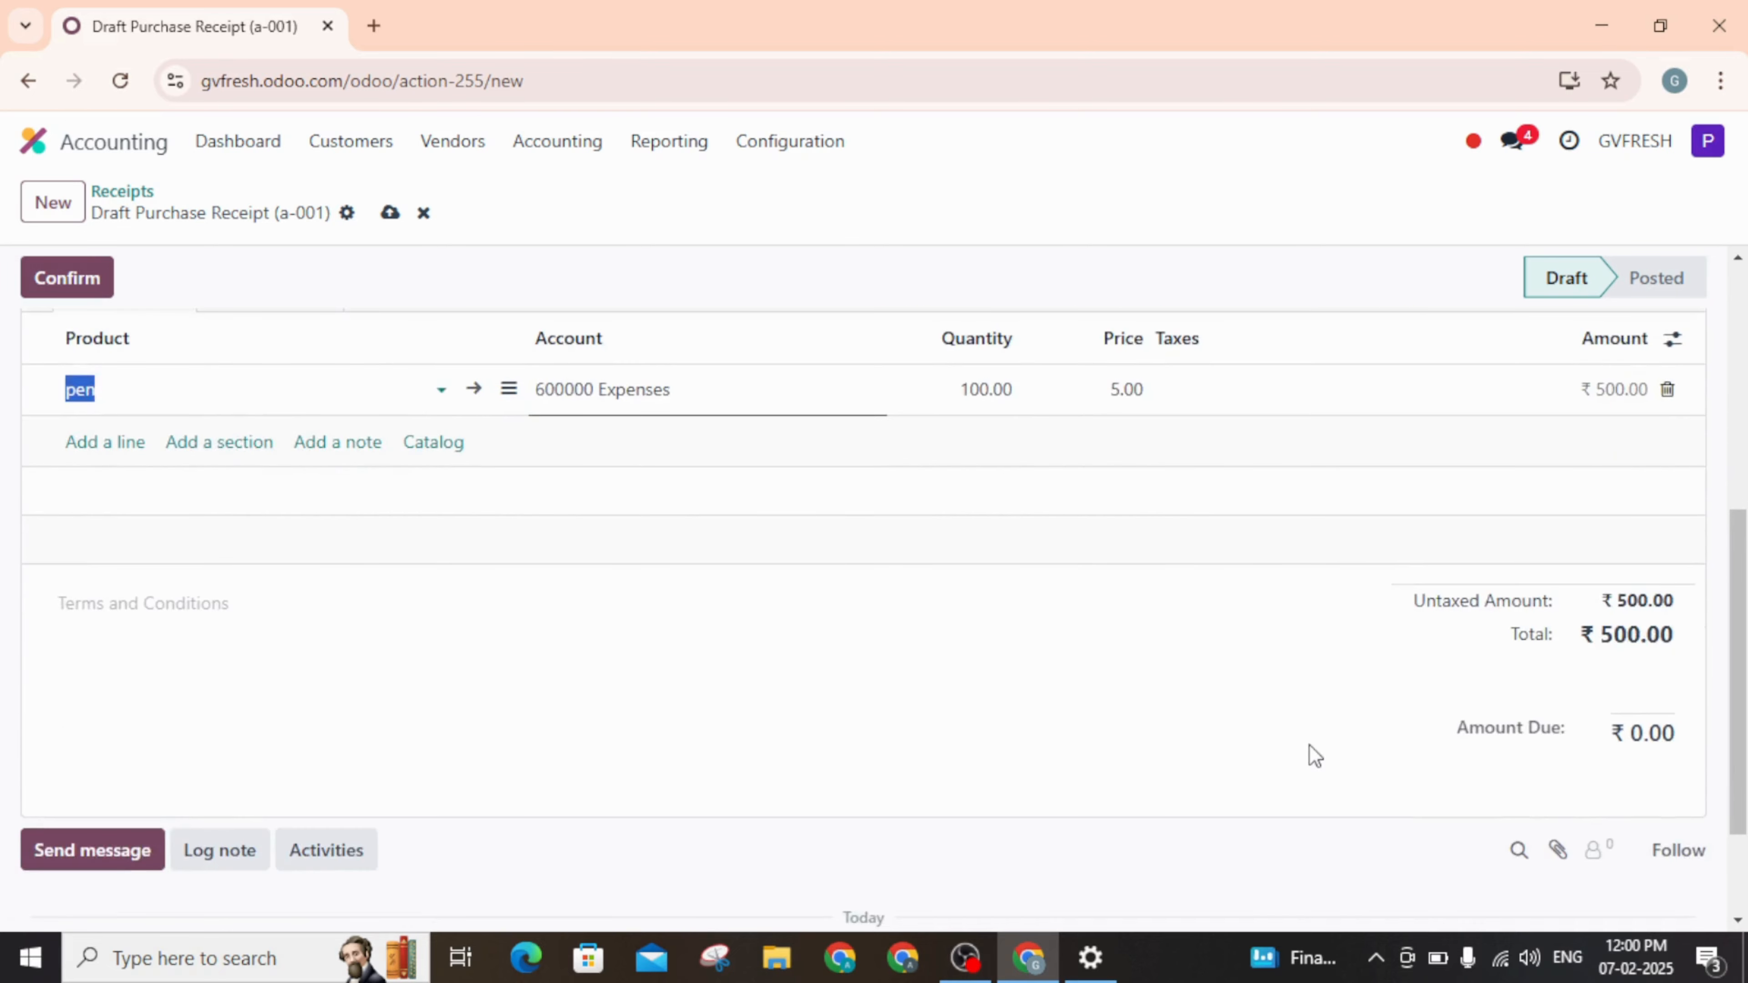
scroll(1178, 710, "up", 7)
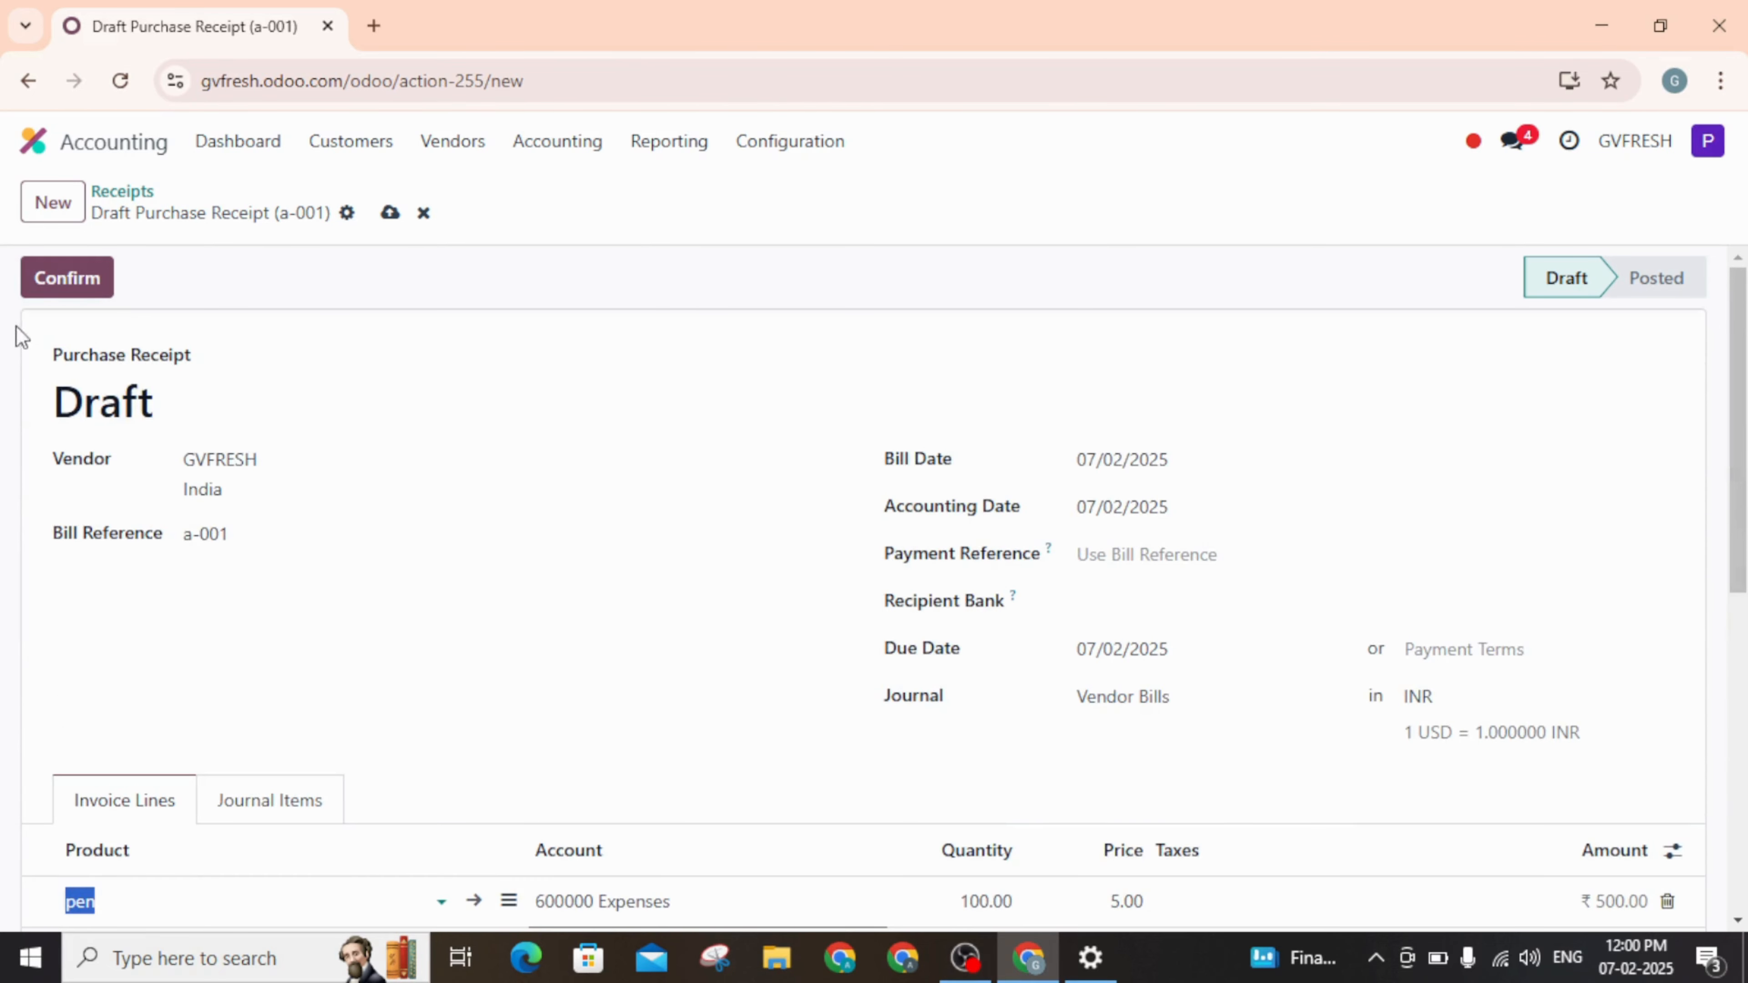
left_click(72, 283)
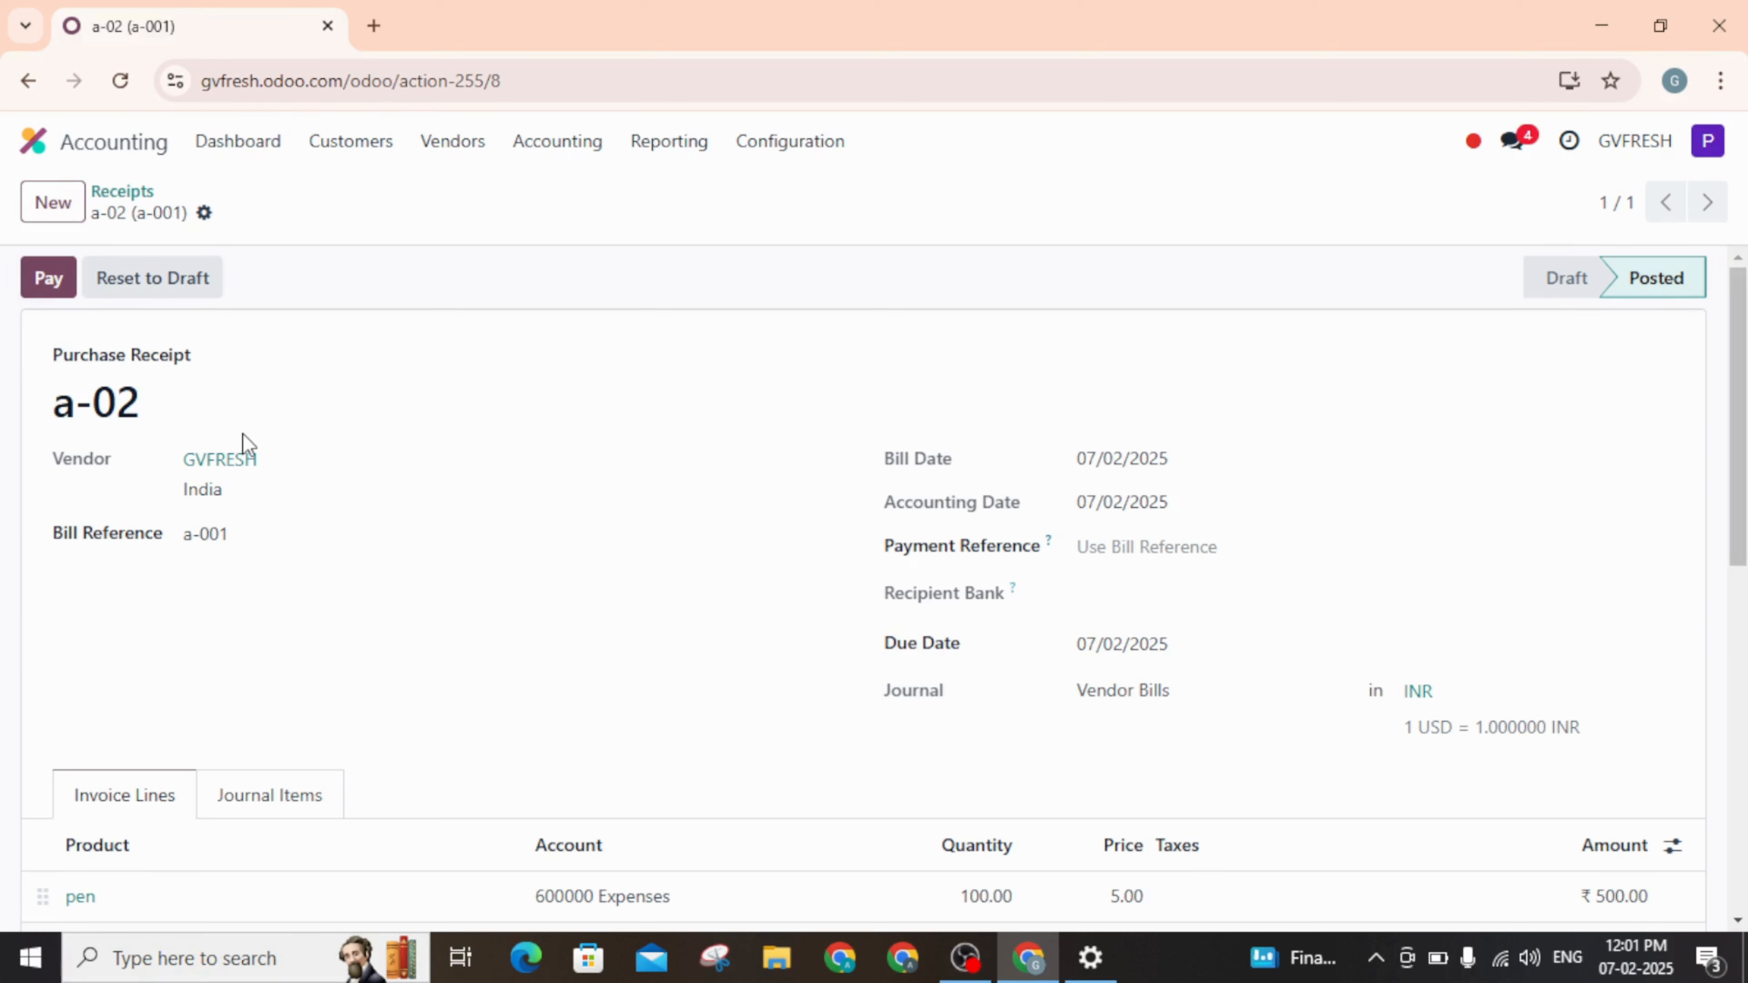
Step: Register the payment for the posted purchase receipt using the Cash journal
left_click(48, 279)
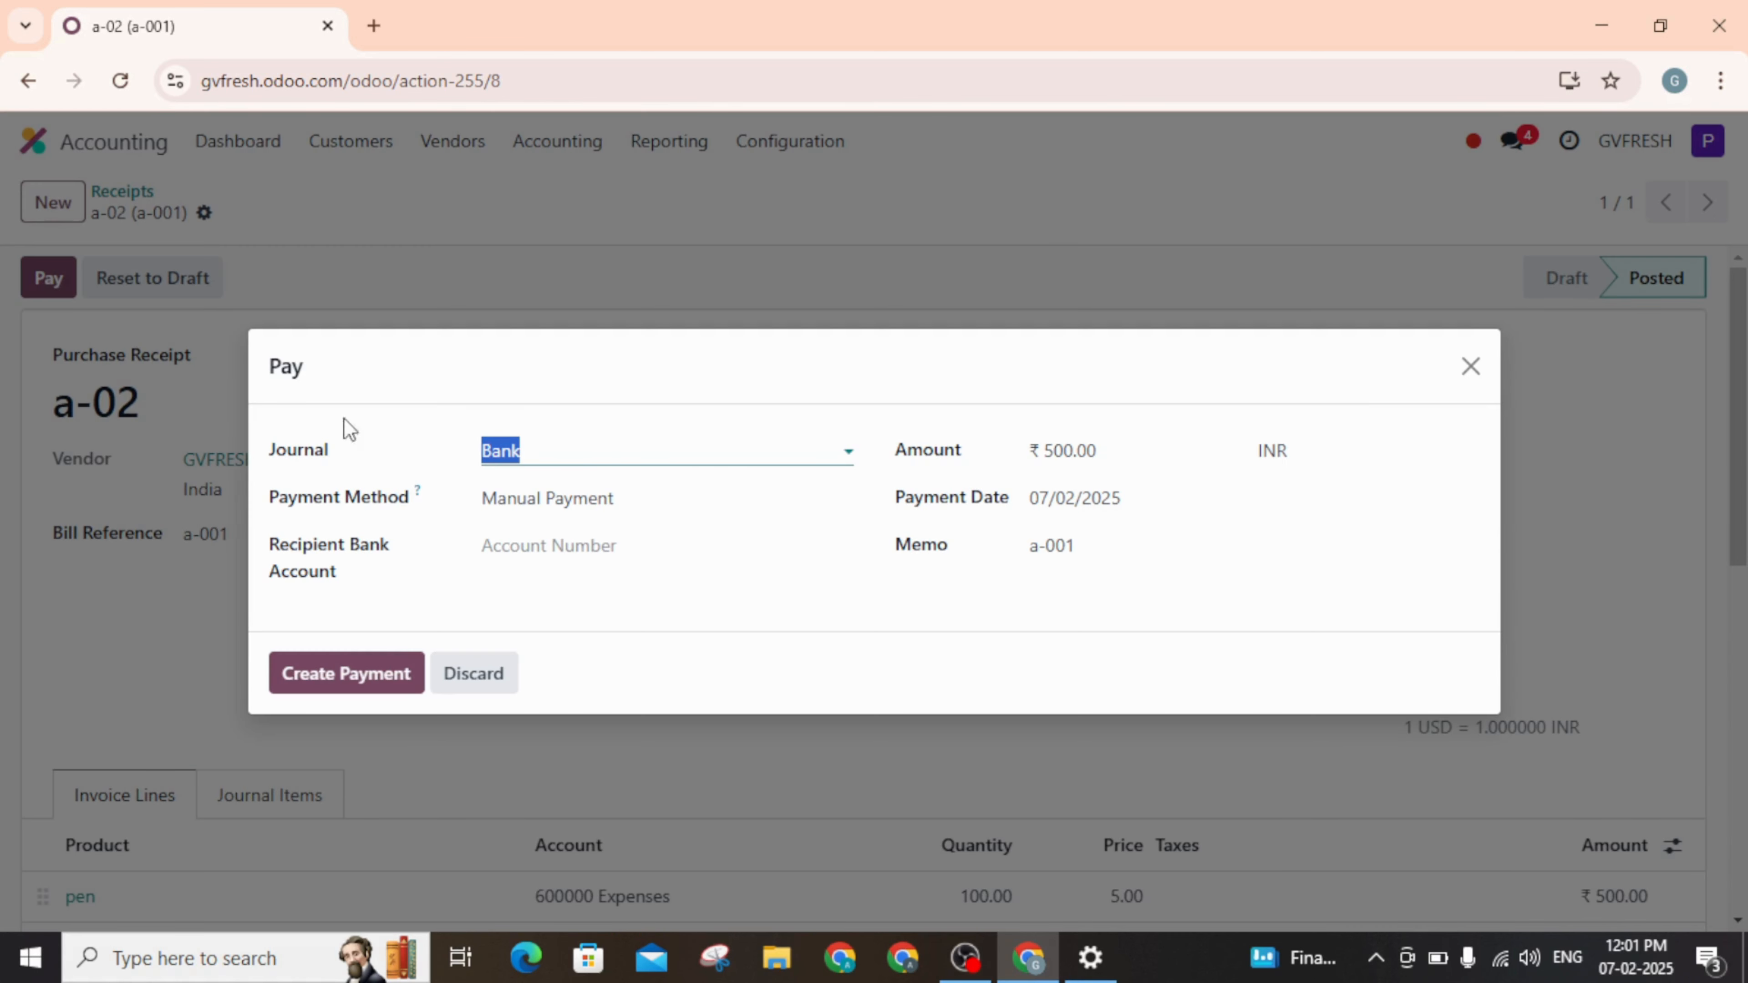
left_click(707, 459)
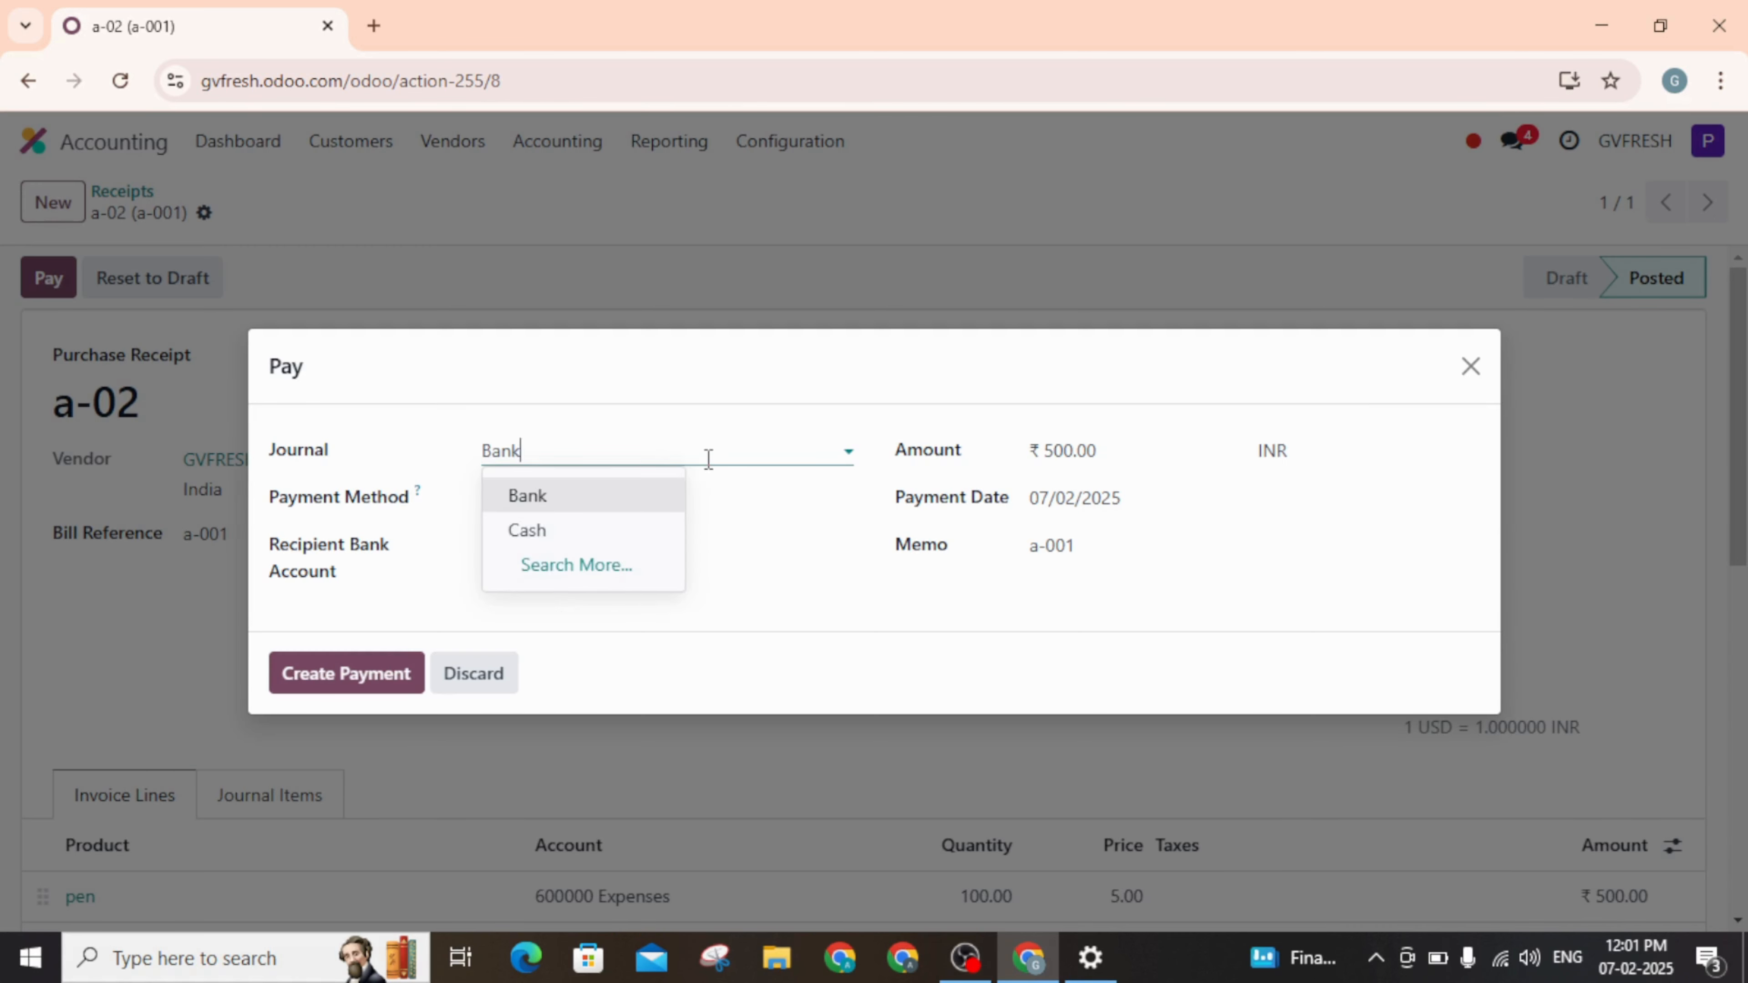
left_click(599, 532)
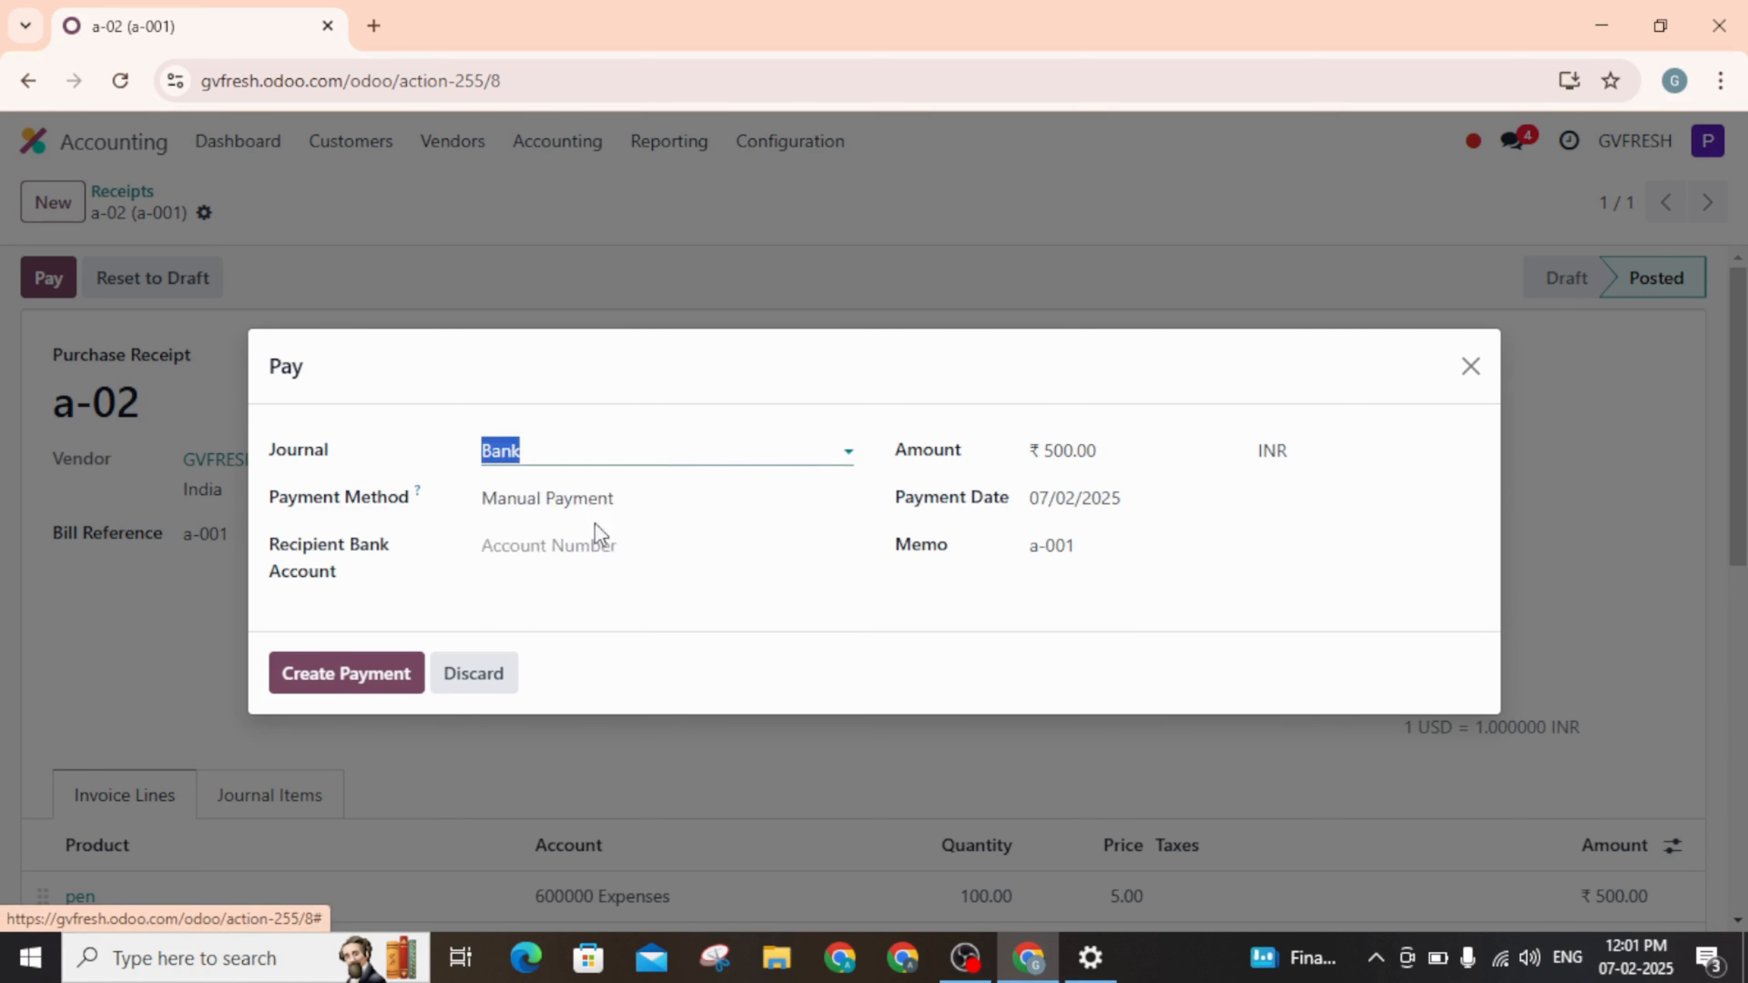
left_click(308, 676)
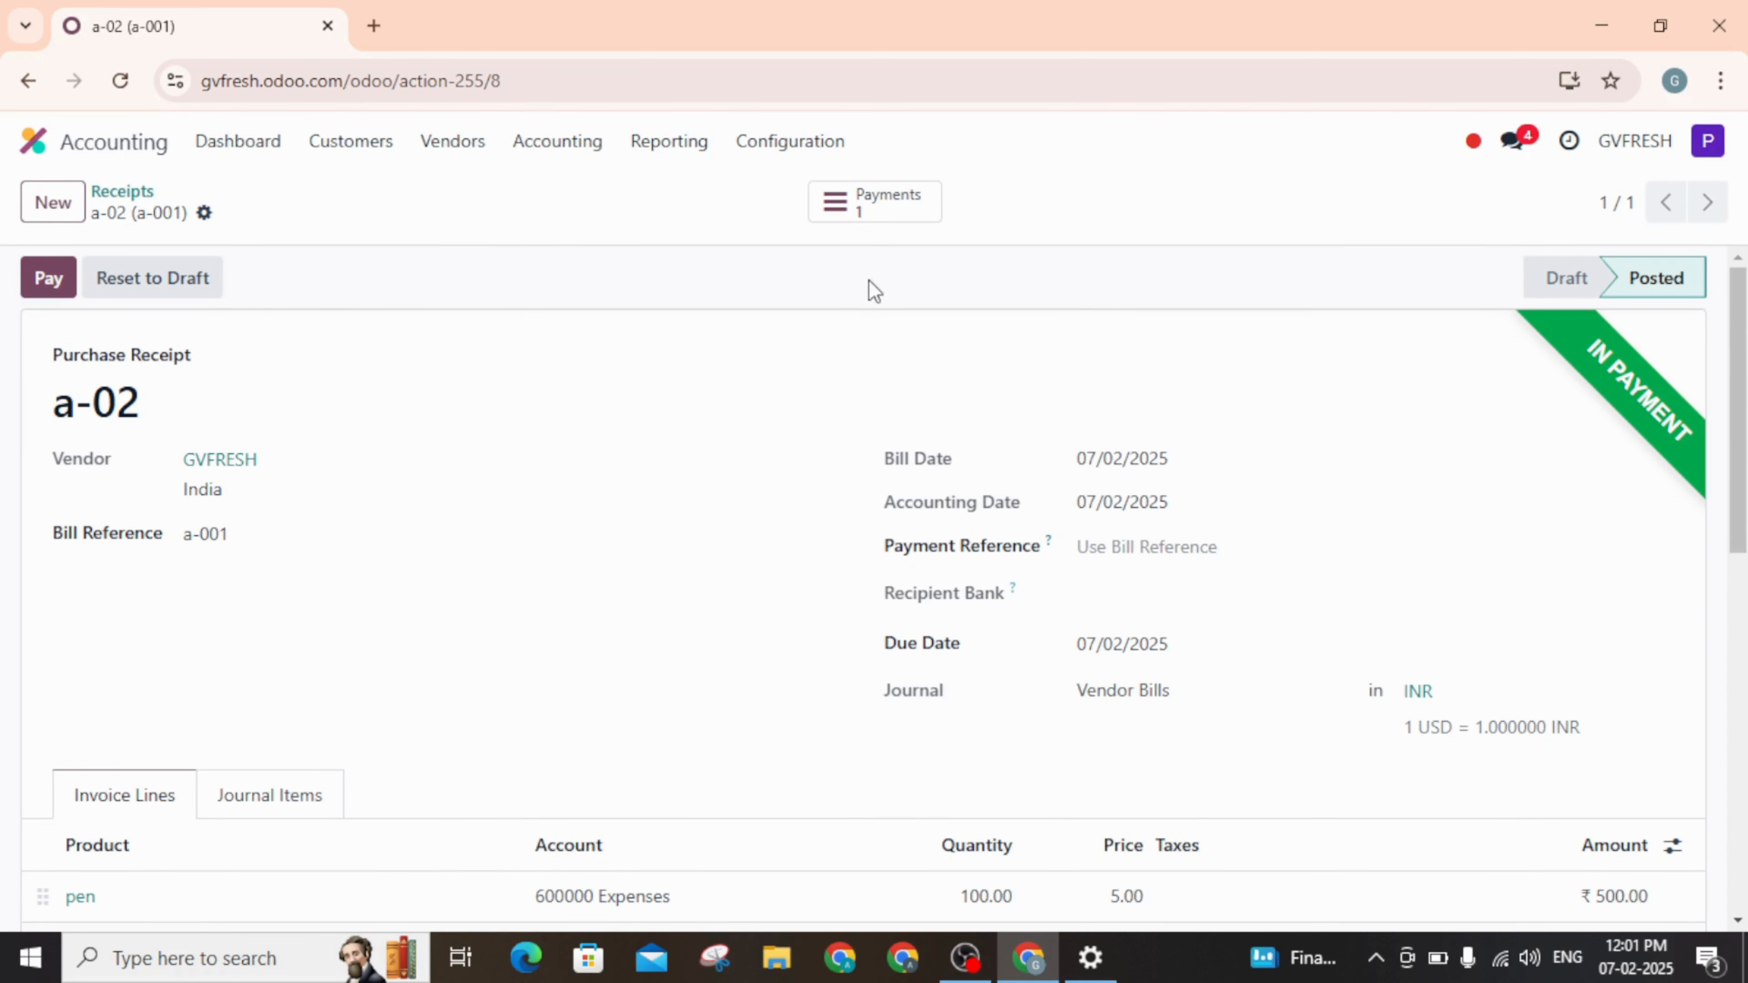
Step: Validate the payment linked to the purchase receipt and return to its related bill
left_click(887, 210)
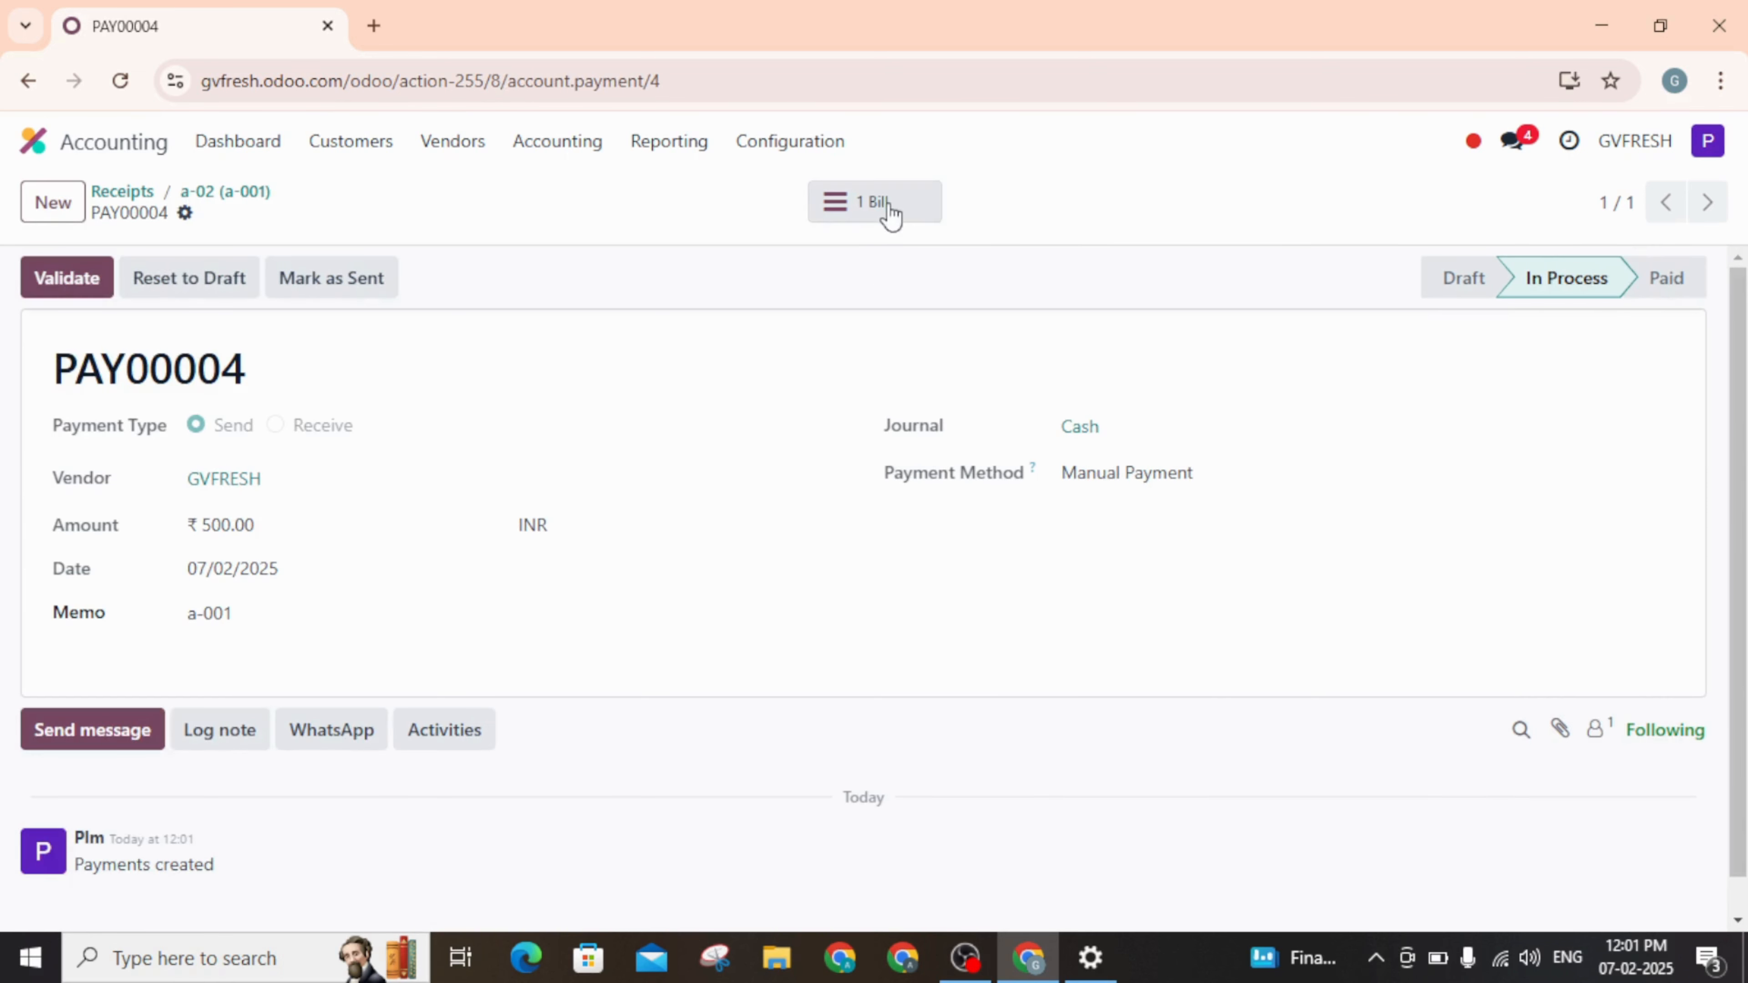
left_click(55, 293)
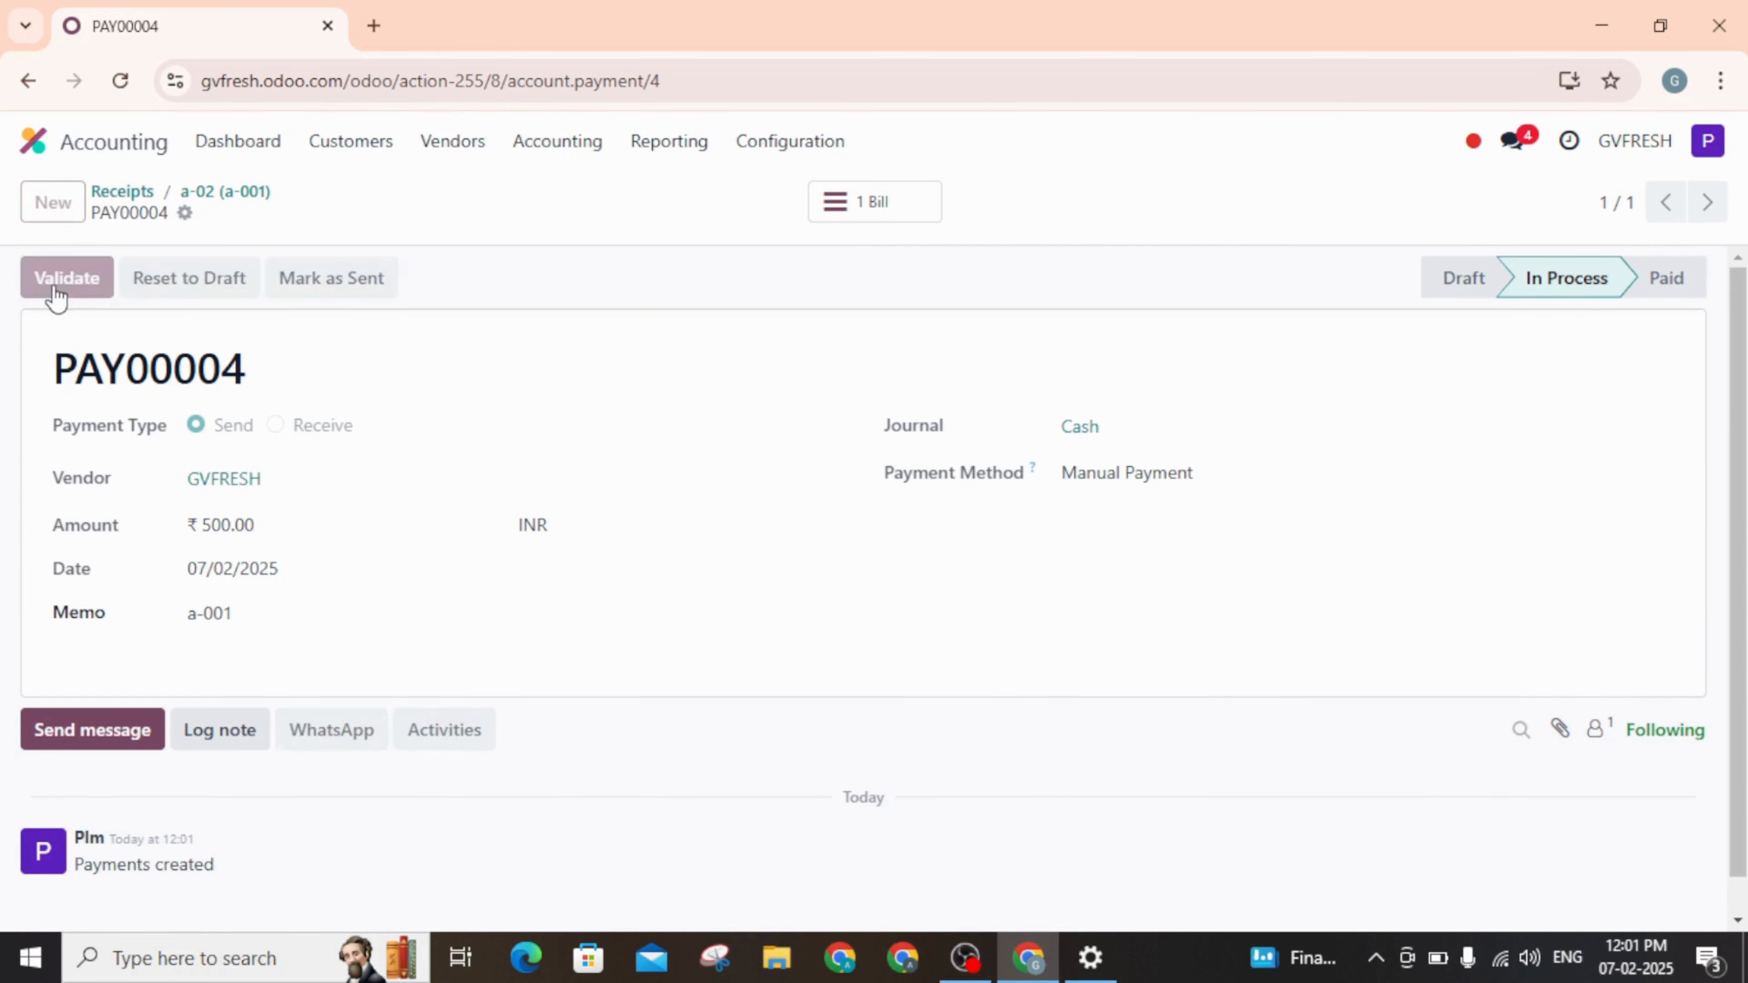
left_click(868, 206)
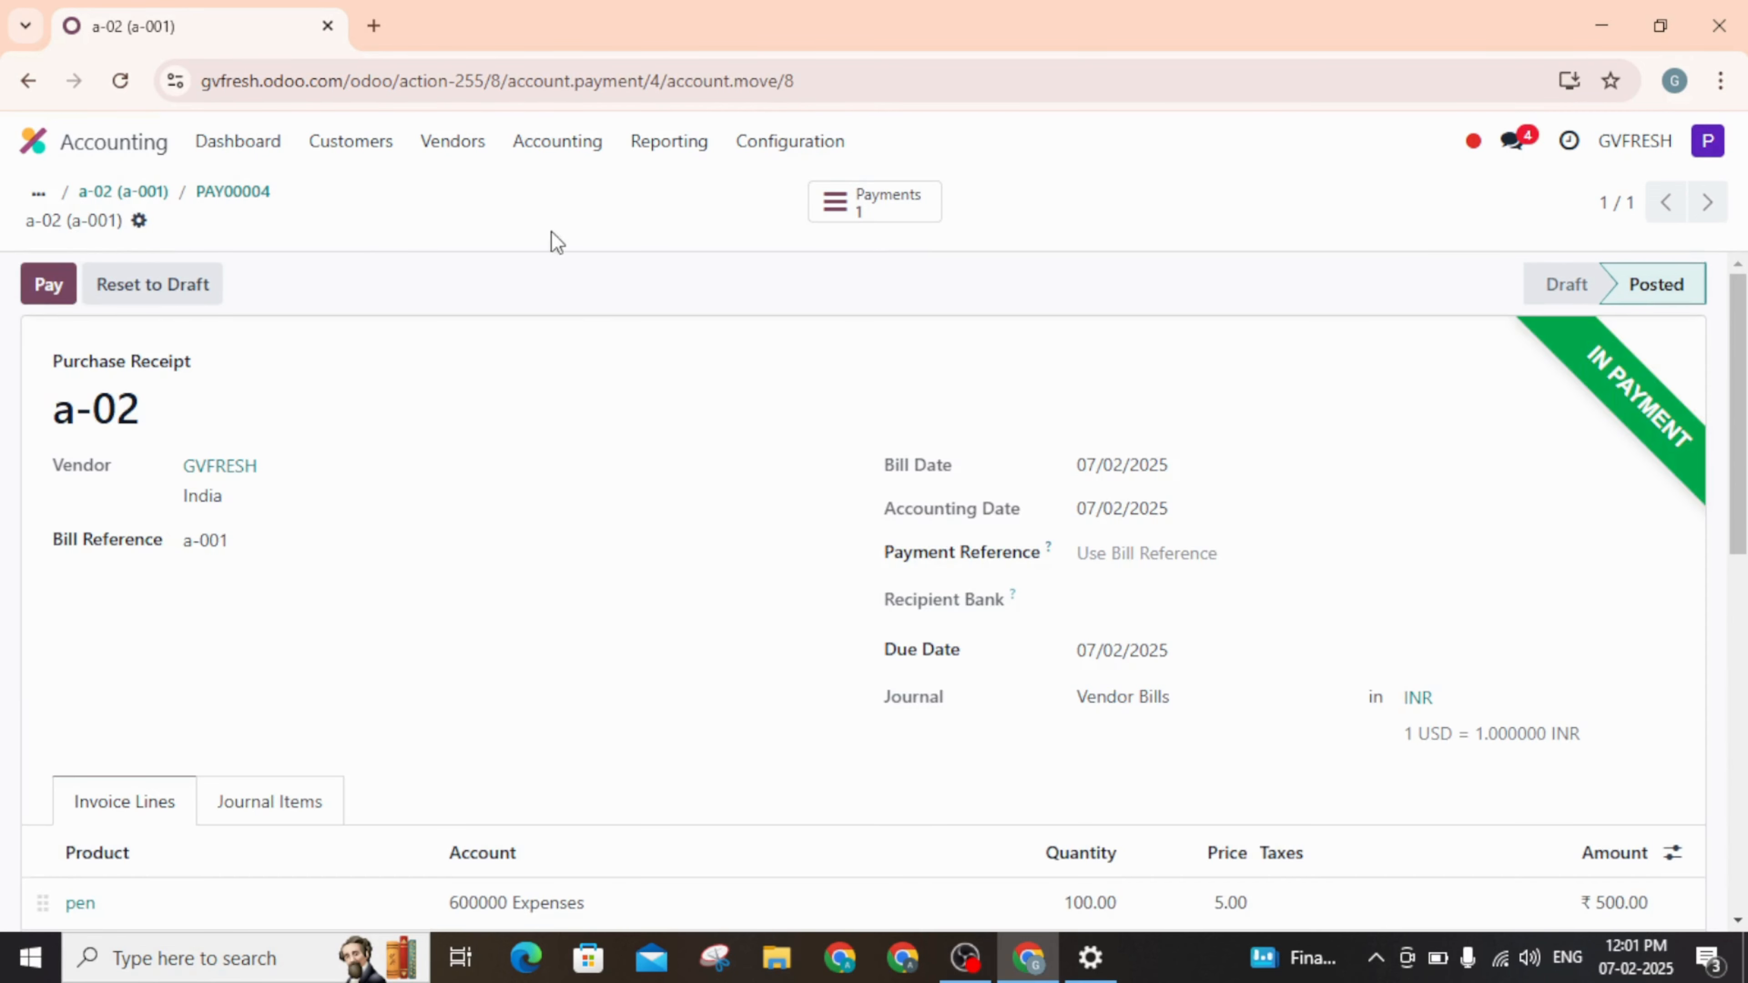
Step: Check the vendor payments list and view the Accounting dashboard without the Favorites filter
left_click(479, 141)
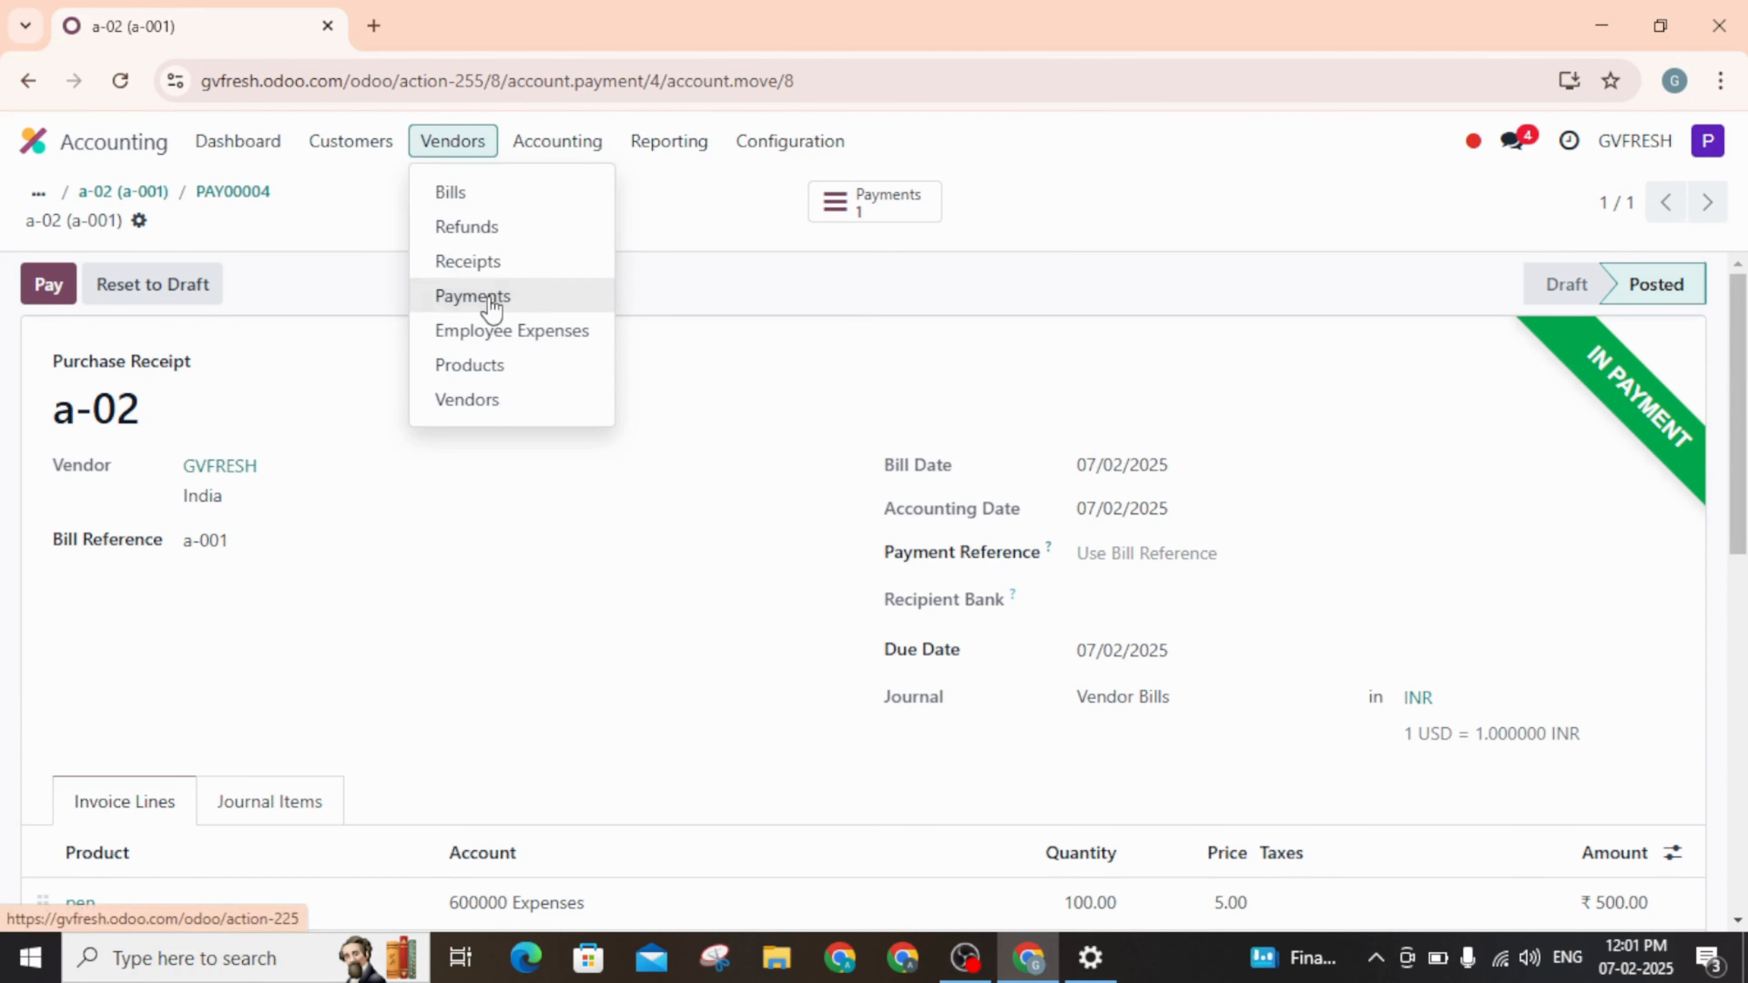
left_click(491, 297)
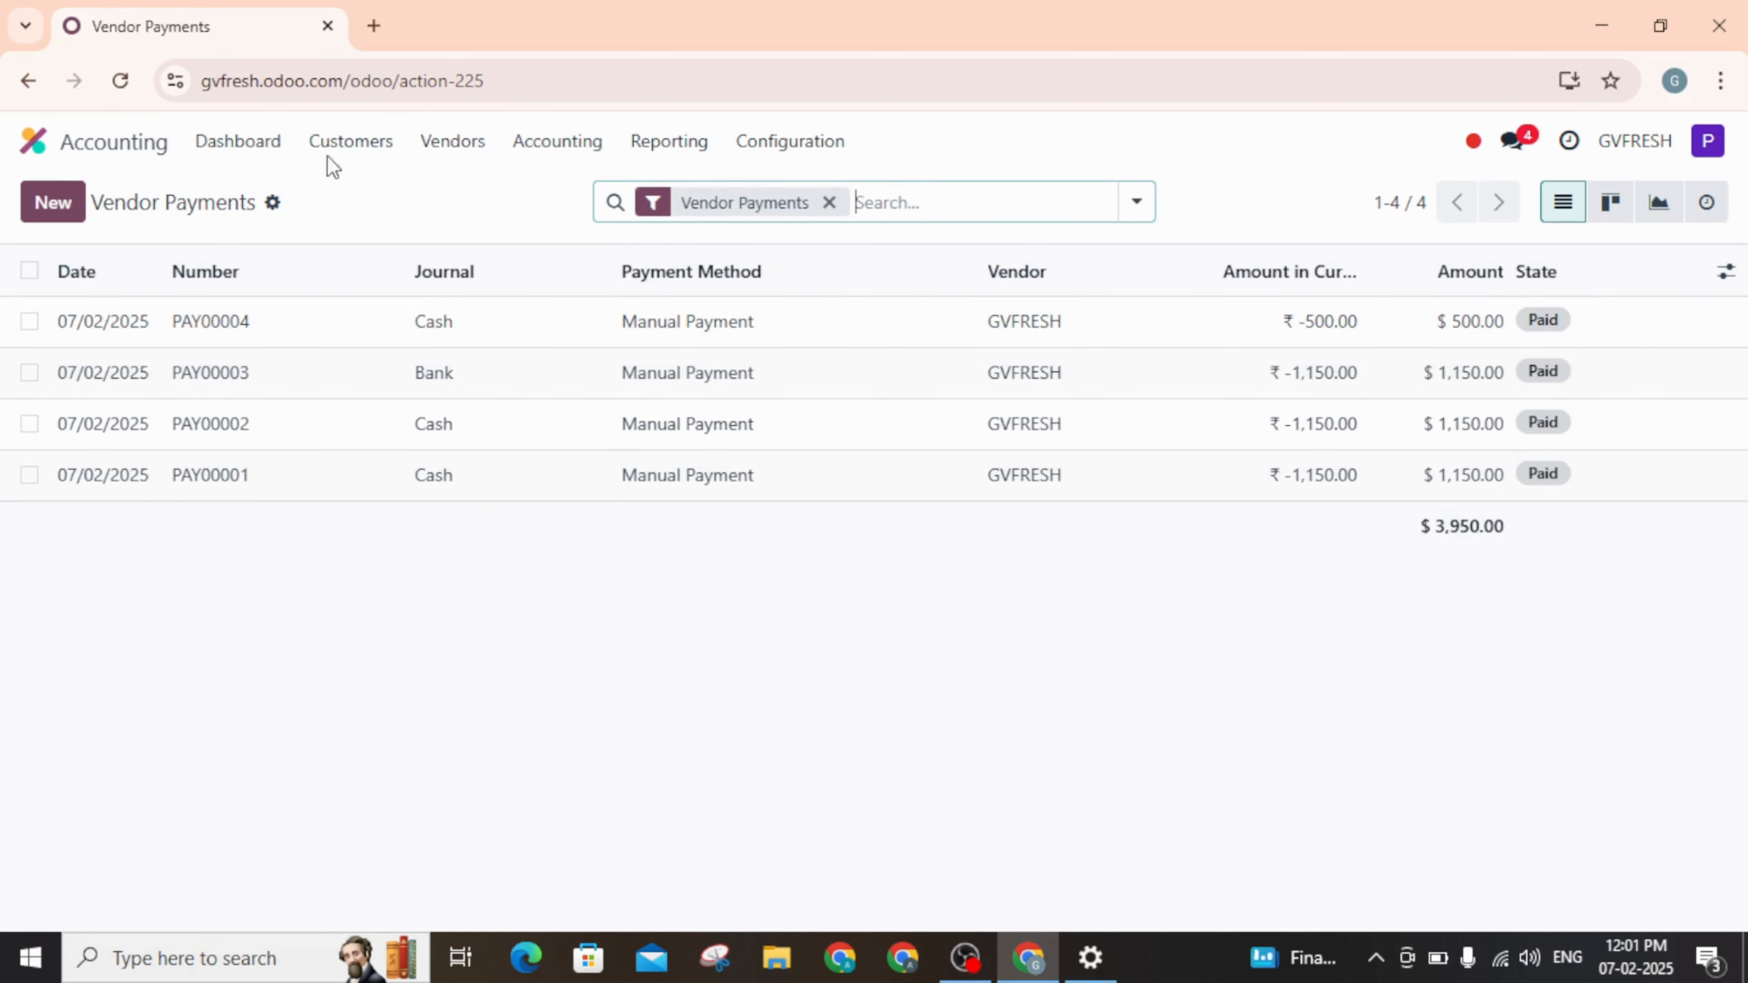
left_click(263, 161)
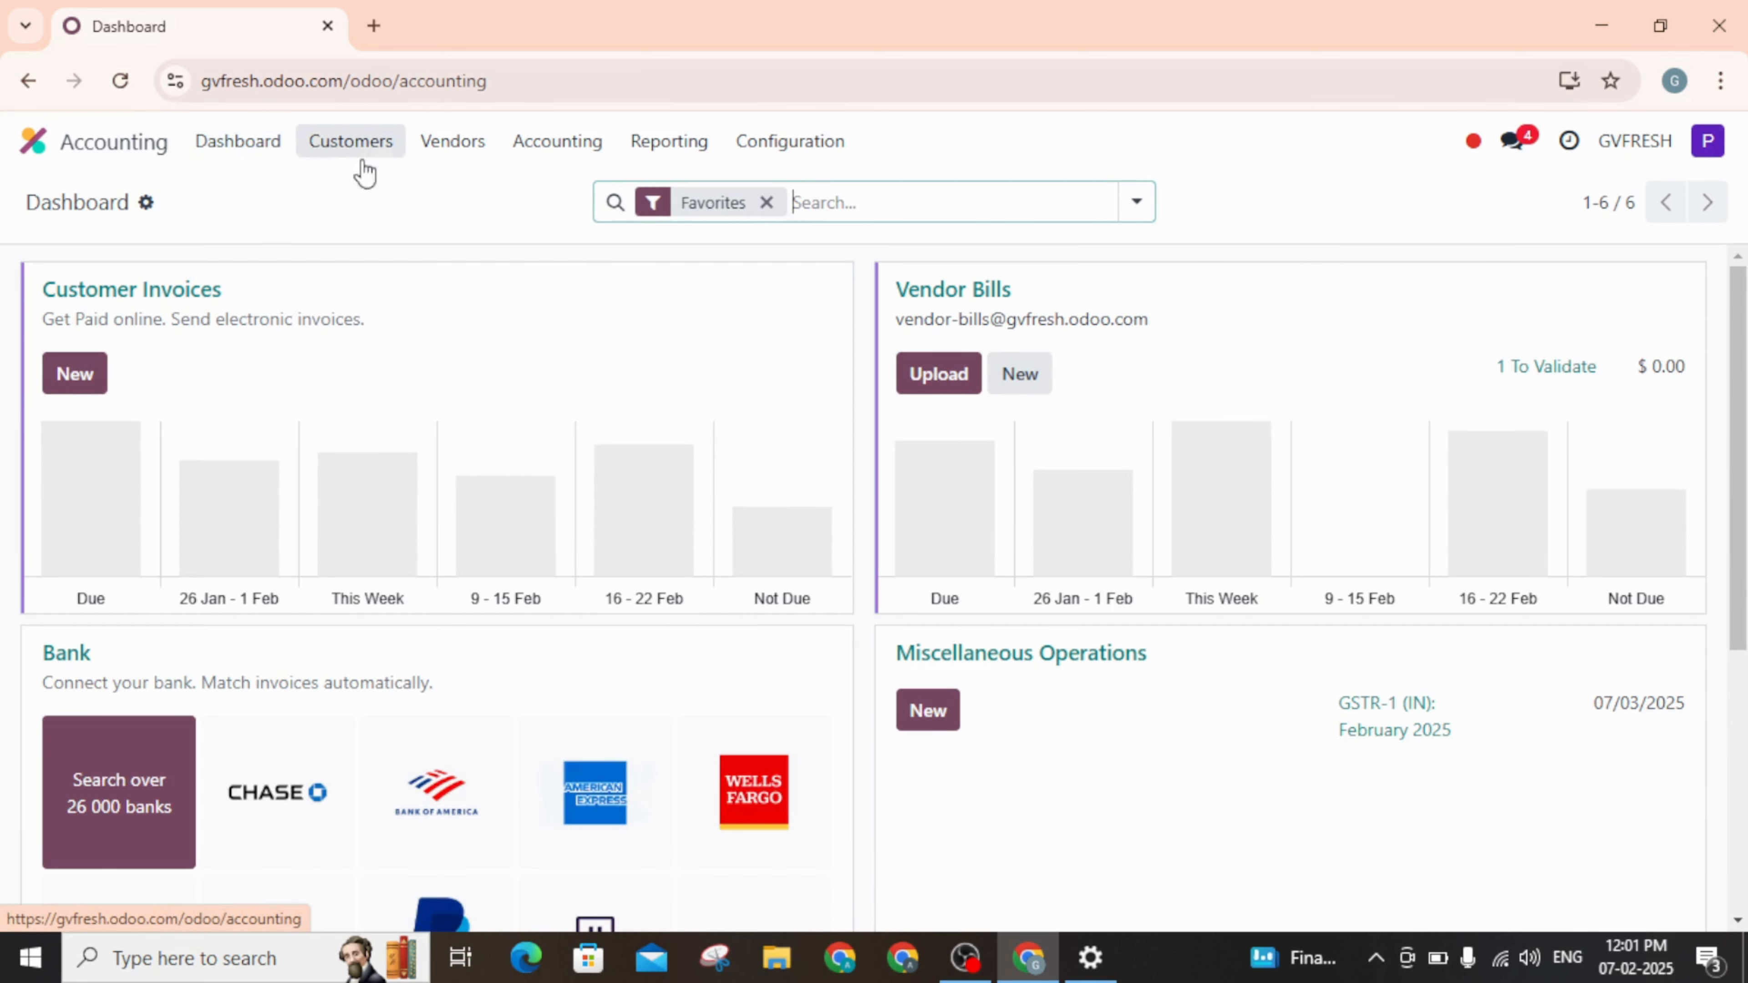
left_click(769, 203)
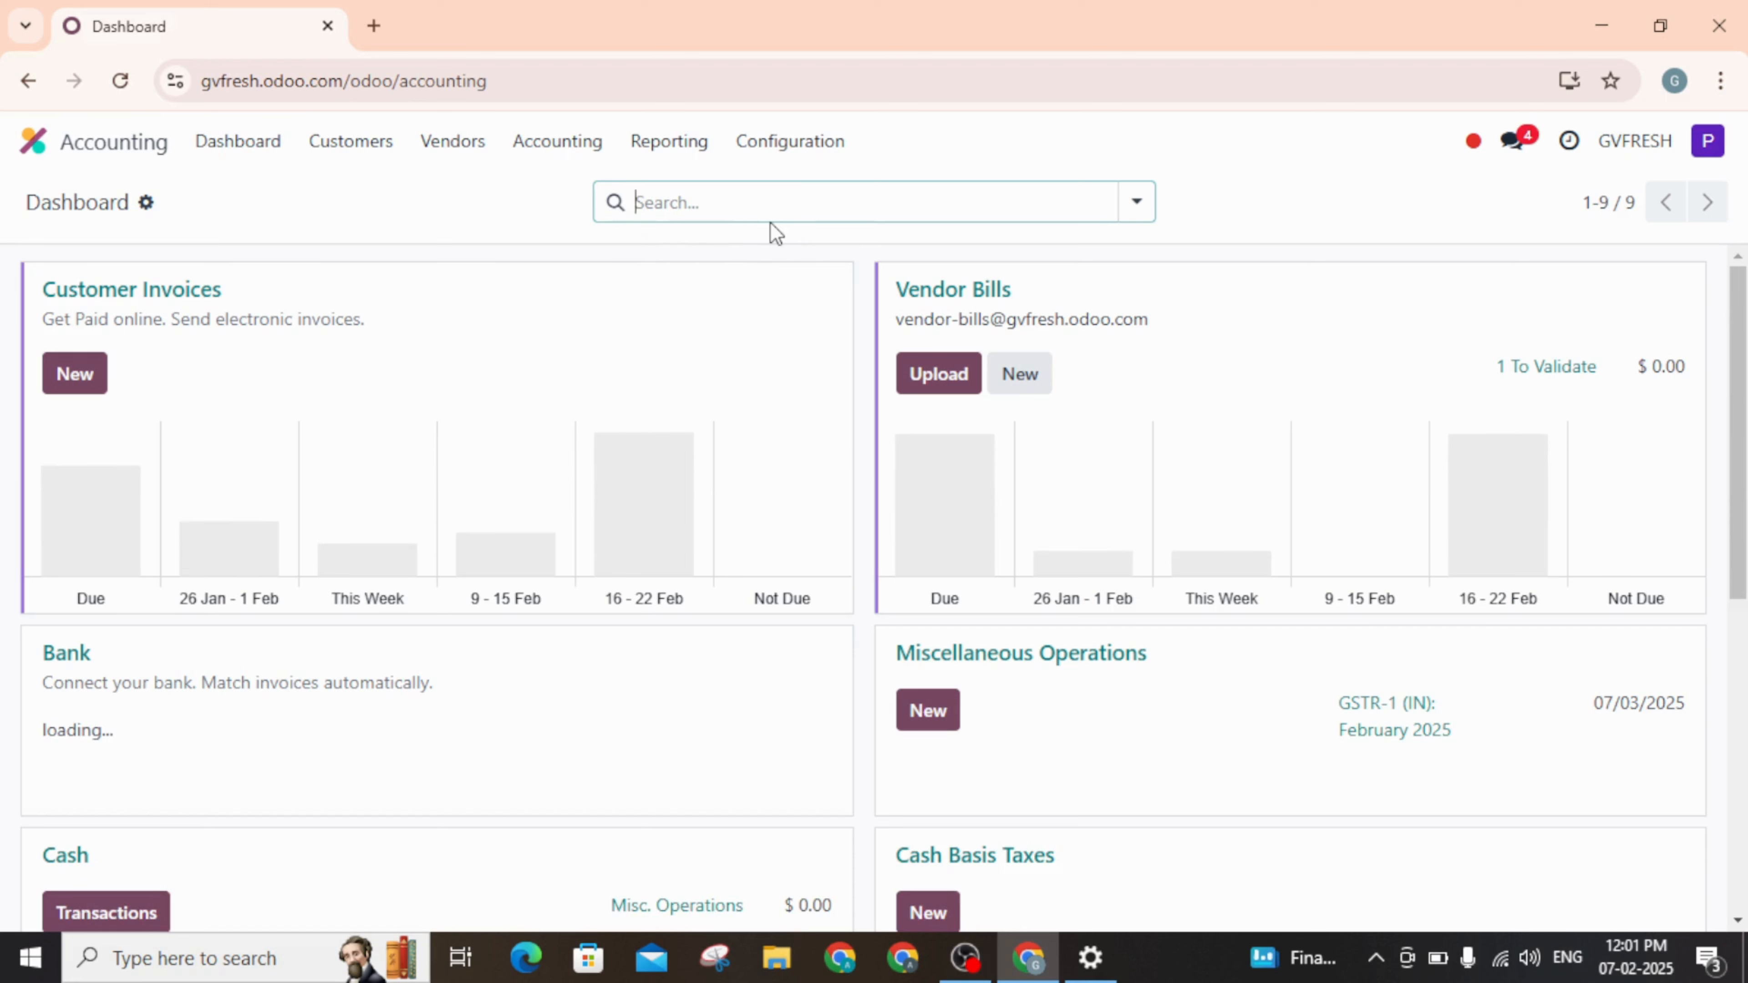